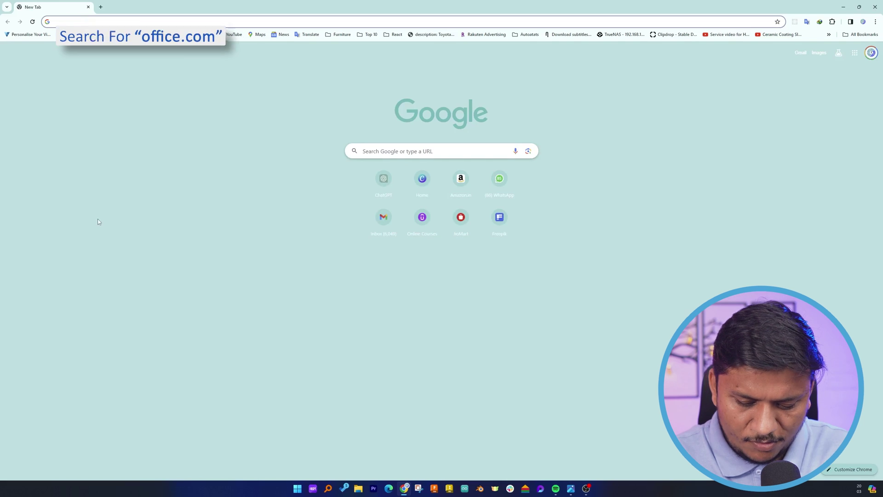
- Go to office.com, find Visio under all apps, and start a blank Drawing.vsdx
{"action": "type", "text": "office.com"}
{"action": "key", "text": "Return"}
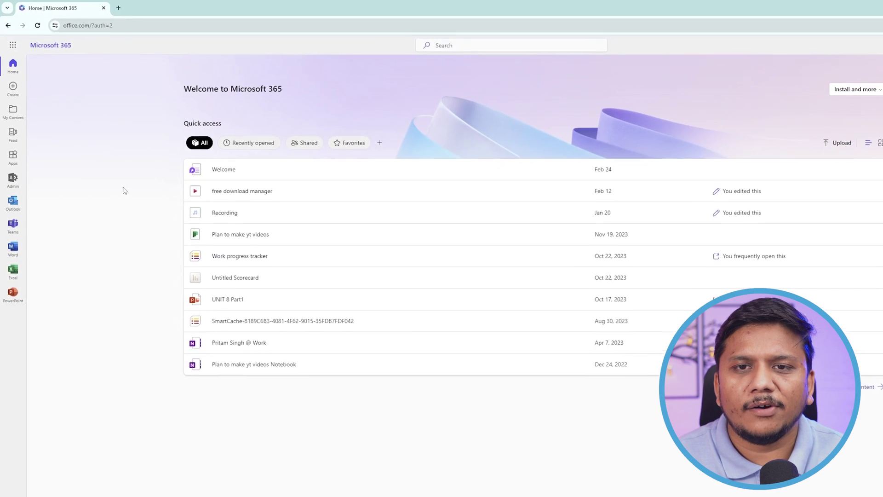
{"action": "left_click", "coordinate": [12, 39]}
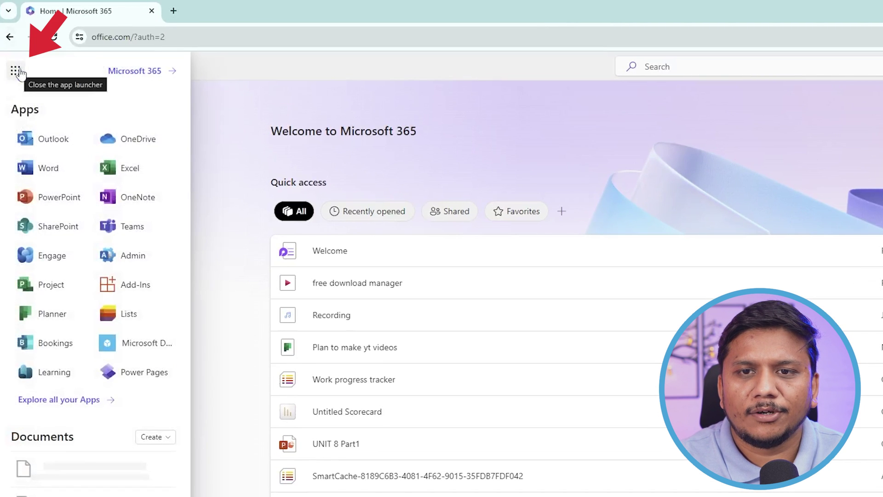
{"action": "left_click", "coordinate": [59, 404]}
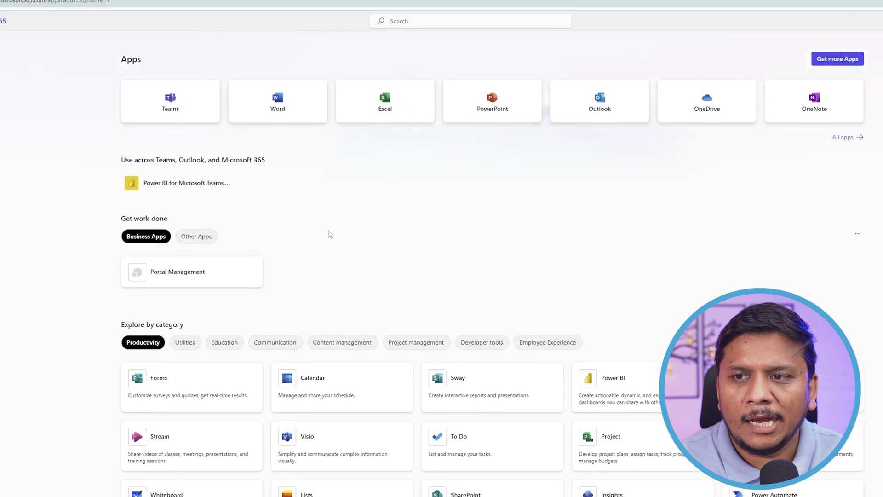
{"action": "scroll", "coordinate": [381, 199], "scroll_direction": "down", "scroll_amount": 2}
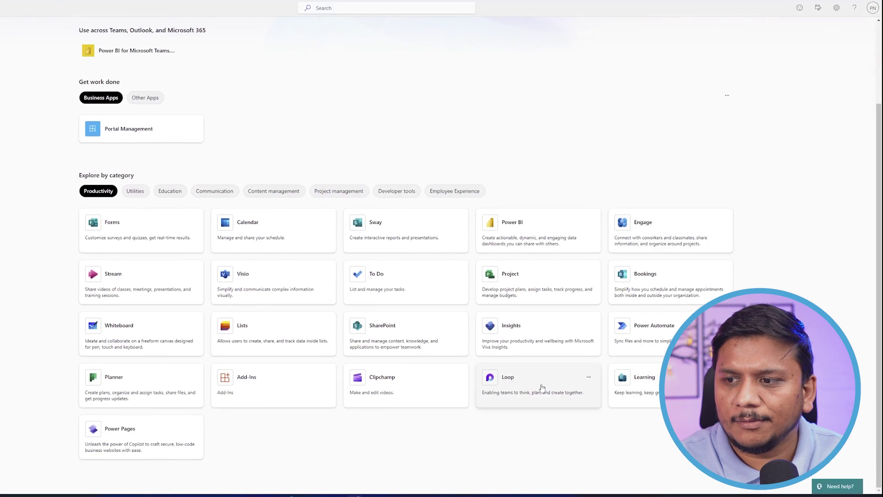
{"action": "left_click", "coordinate": [250, 289]}
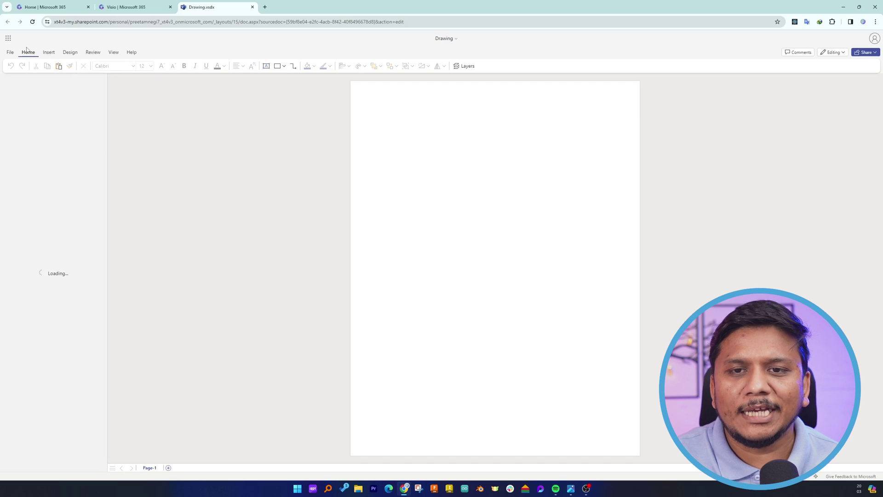
- Copy the blank drawing's web address from the address bar
{"action": "left_click", "coordinate": [220, 21]}
{"action": "right_click", "coordinate": [220, 22]}
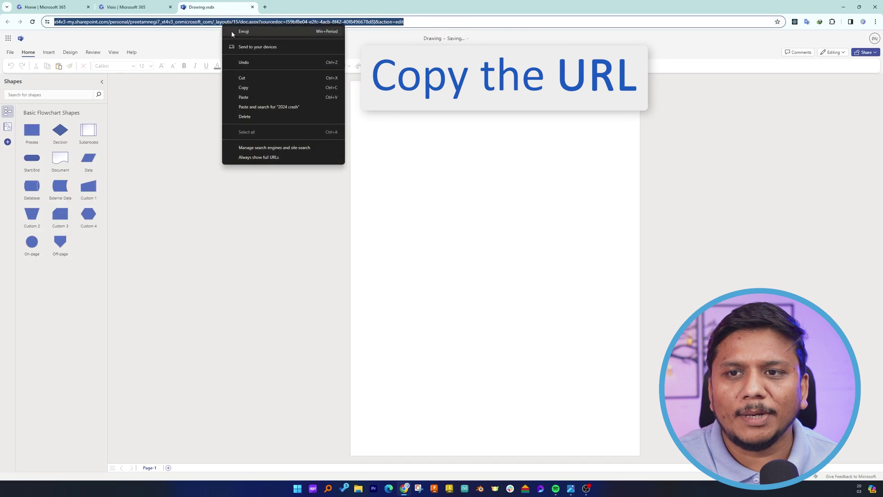
{"action": "left_click", "coordinate": [242, 87]}
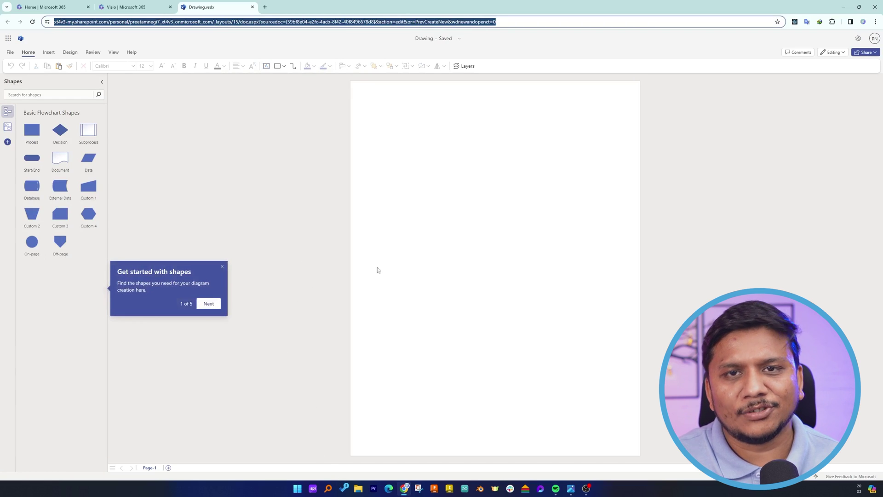
{"action": "left_click", "coordinate": [306, 214]}
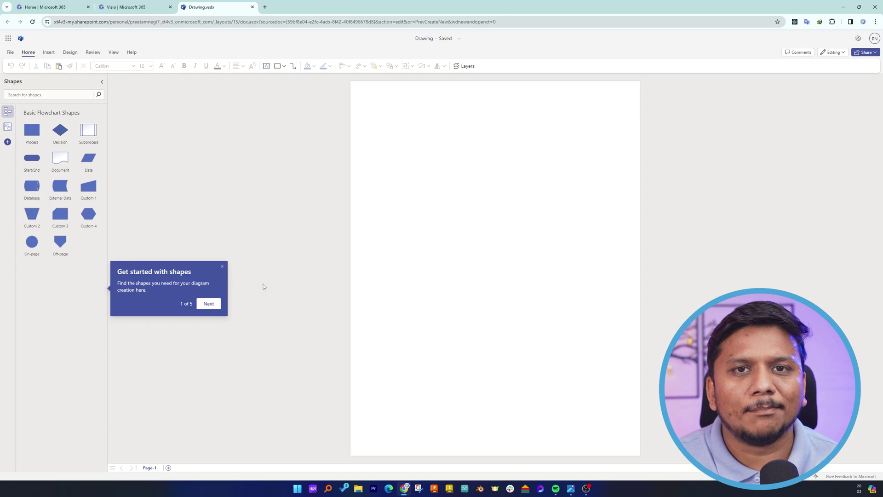
- Launch Microsoft Edge maximized and open the copied drawing address in it
{"action": "left_click", "coordinate": [297, 489]}
{"action": "type", "text": "ed"}
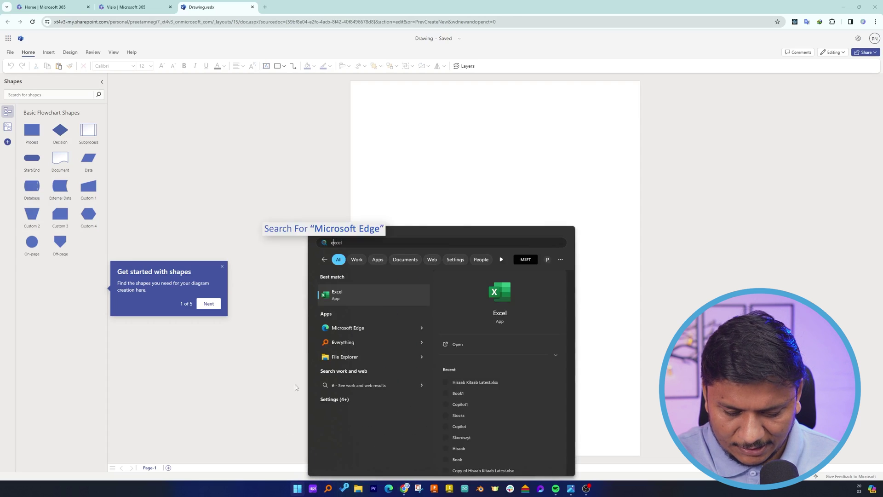
{"action": "left_click", "coordinate": [358, 292]}
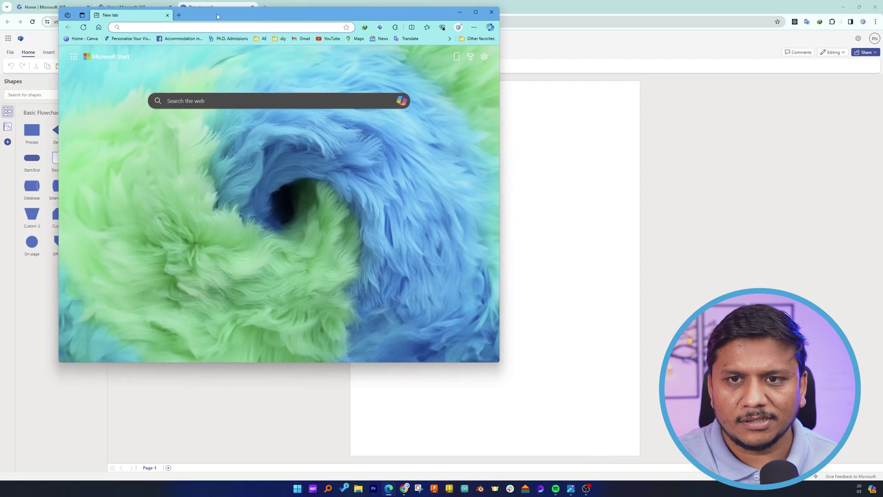
{"action": "double_click", "coordinate": [217, 19]}
{"action": "type", "text": "https://xt4v3-my.sharepoint.com/personal/preetamnegi7_xt4v3_onmicrosoft_com/_layouts/15/doc.aspx?sourcedoc={59bf8e04-e2fc-4acb-8f42-40f8496678d8}&action=edit"}
{"action": "key", "text": "Return"}
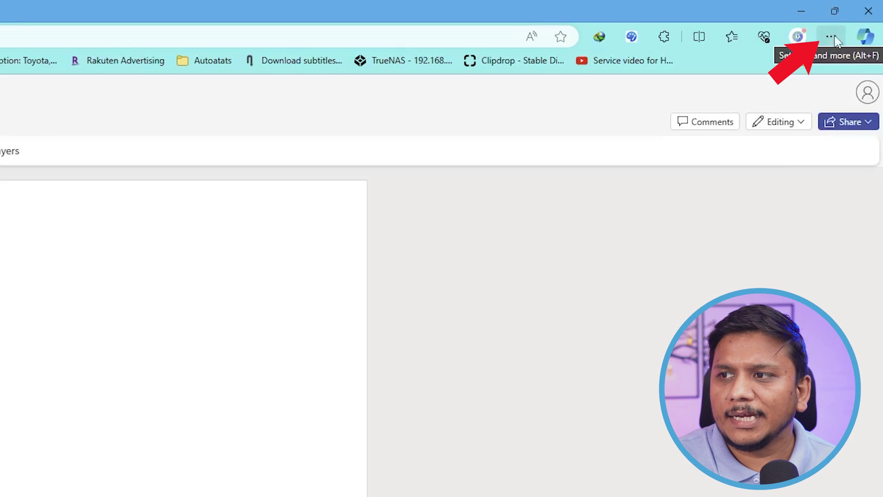
- Look for an install-as-app option, then launch desktop Visio from Start search
{"action": "left_click", "coordinate": [834, 39]}
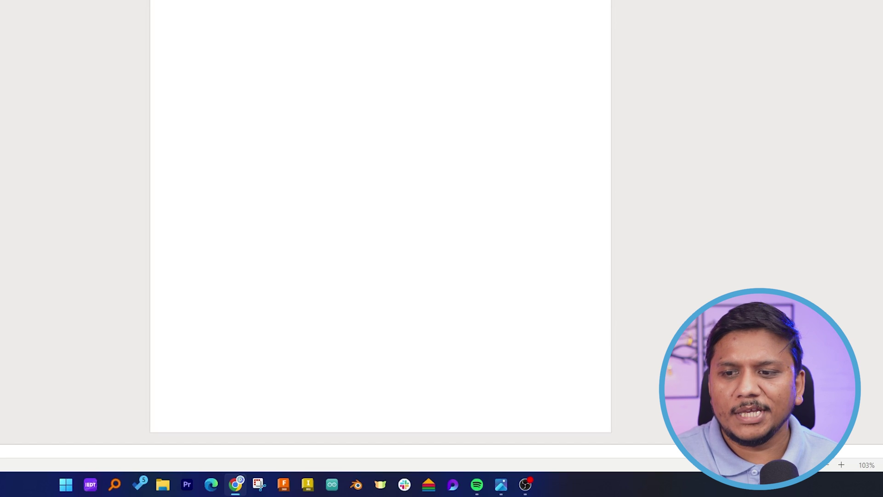
{"action": "left_click", "coordinate": [66, 484]}
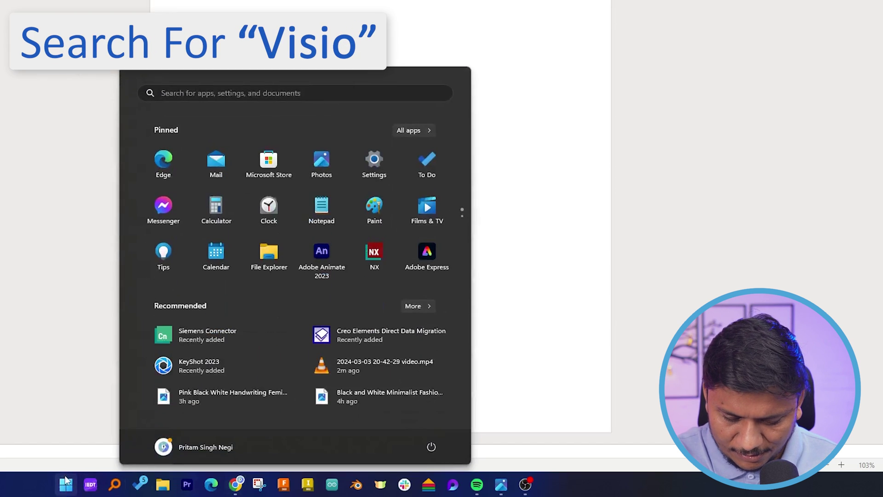
{"action": "type", "text": "visio"}
{"action": "left_click", "coordinate": [159, 171]}
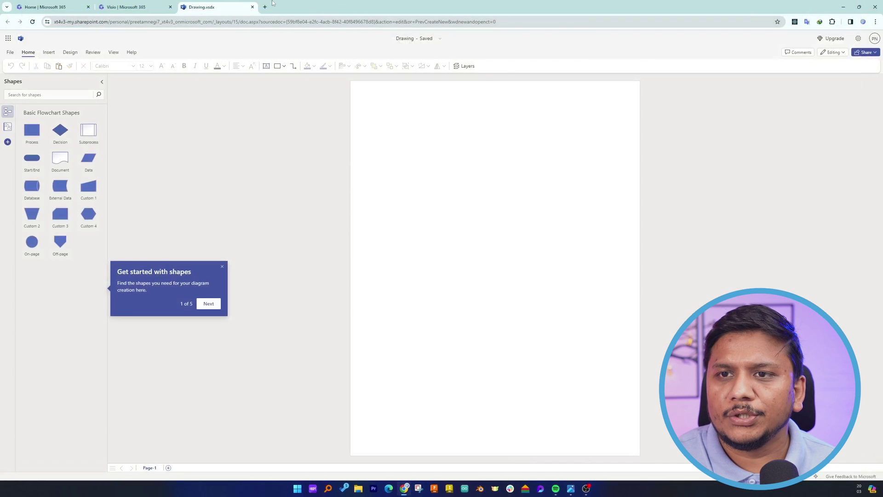
- Search for 'office customization tool' in a new Chrome tab and open its deployment settings page
{"action": "left_click", "coordinate": [265, 6]}
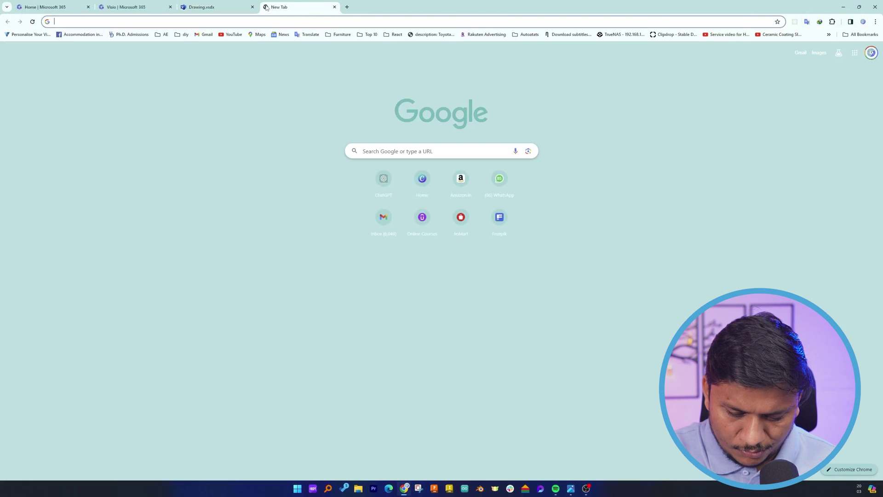
{"action": "type", "text": "off"}
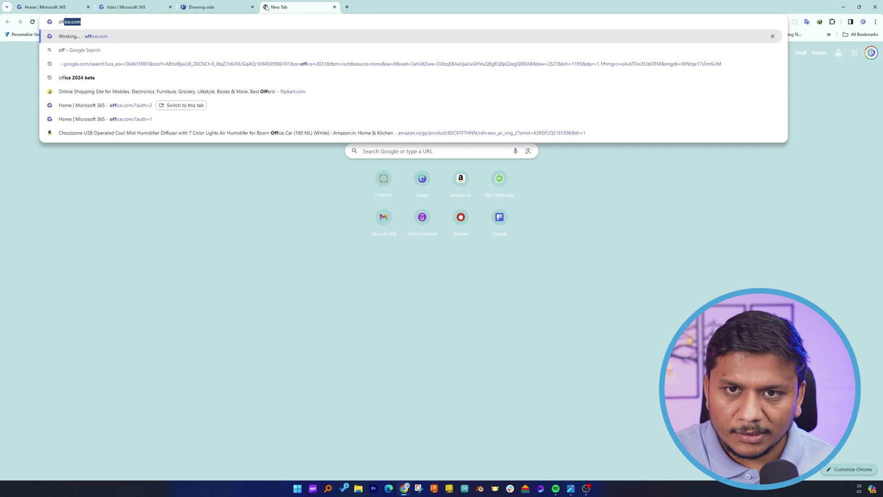
{"action": "key", "text": "BackSpace"}
{"action": "key", "text": "BackSpace"}
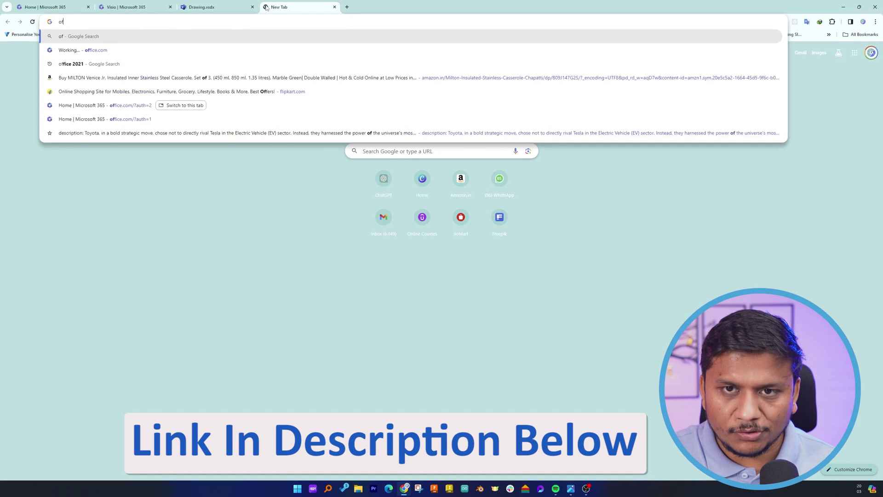
{"action": "type", "text": "f"}
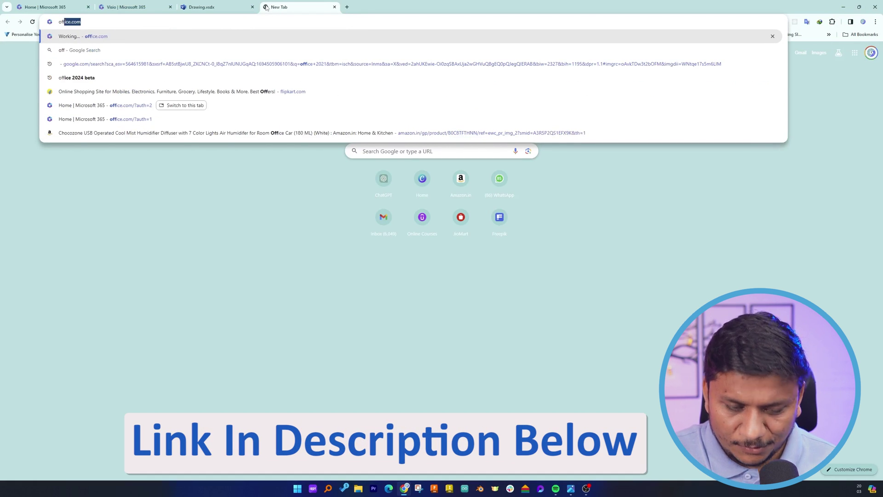
{"action": "type", "text": "ci"}
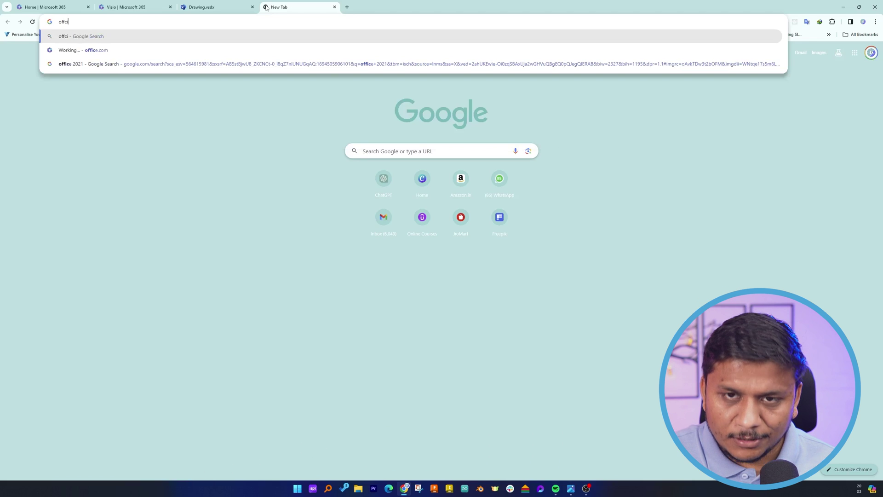
{"action": "key", "text": "BackSpace"}
{"action": "key", "text": "BackSpace"}
{"action": "type", "text": "ice customixat"}
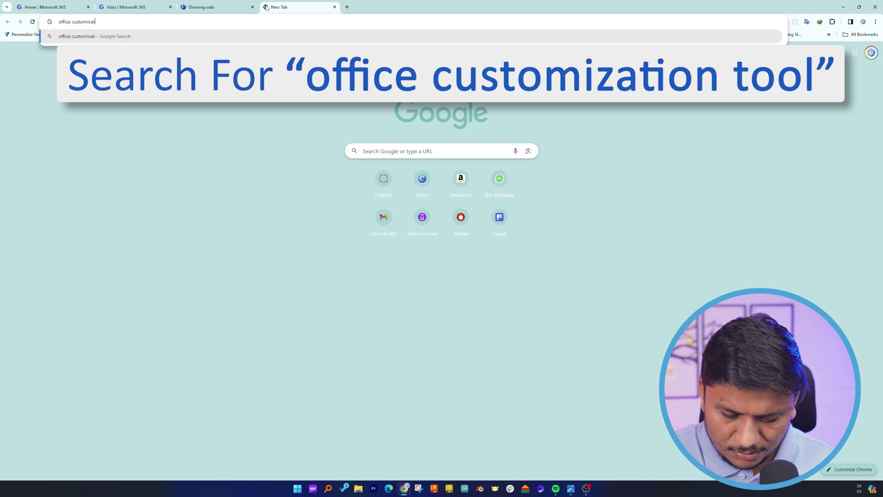
{"action": "type", "text": "ion too"}
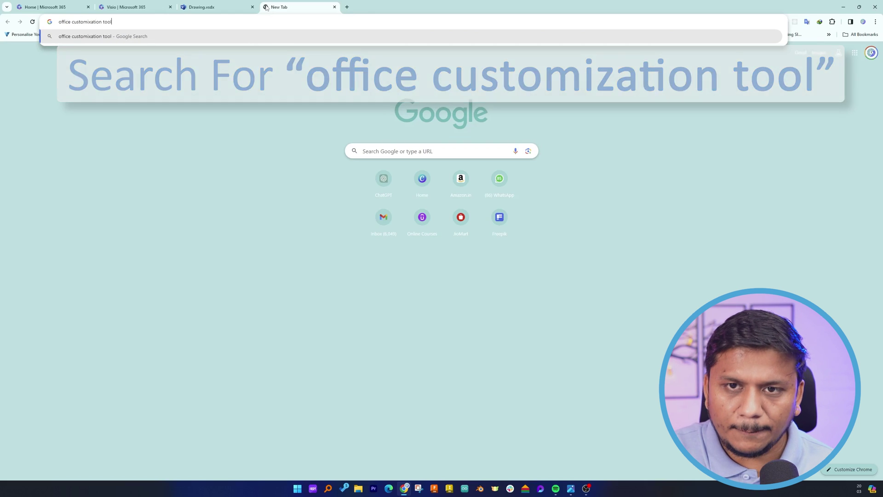
{"action": "type", "text": "l"}
{"action": "key", "text": "Return"}
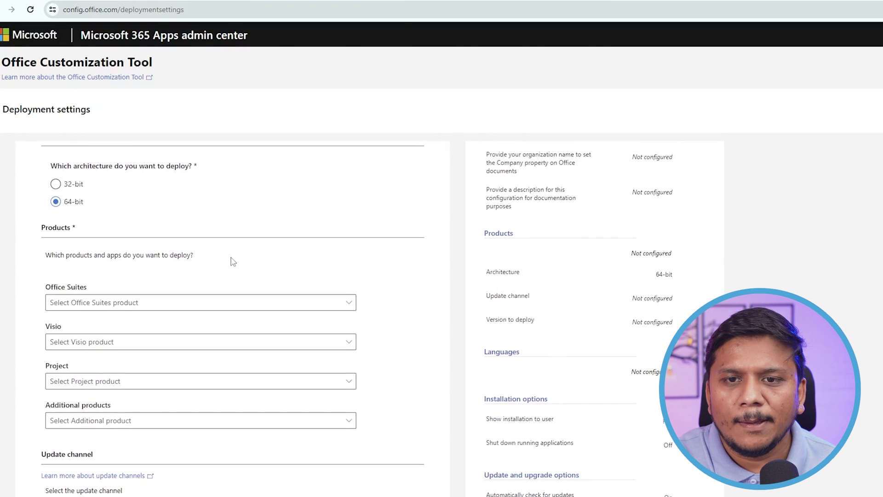
{"action": "scroll", "coordinate": [233, 253], "scroll_direction": "down", "scroll_amount": 3}
- Select Microsoft 365 Apps for enterprise as the suite and Visio Plan 2 as the Visio product
{"action": "left_click", "coordinate": [301, 171]}
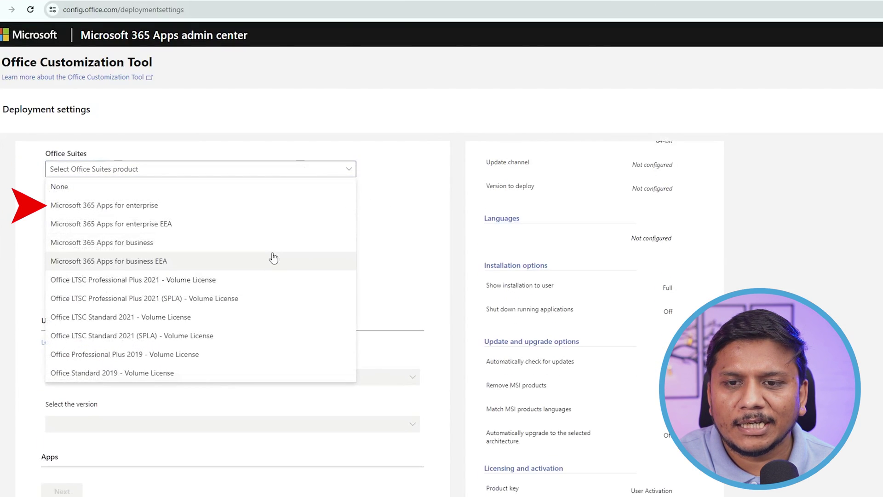
{"action": "left_click", "coordinate": [208, 209]}
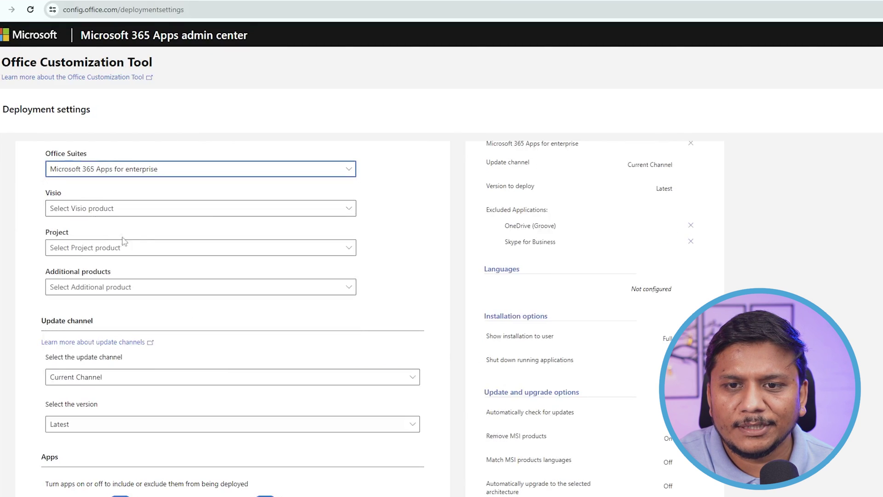
{"action": "left_click", "coordinate": [168, 207]}
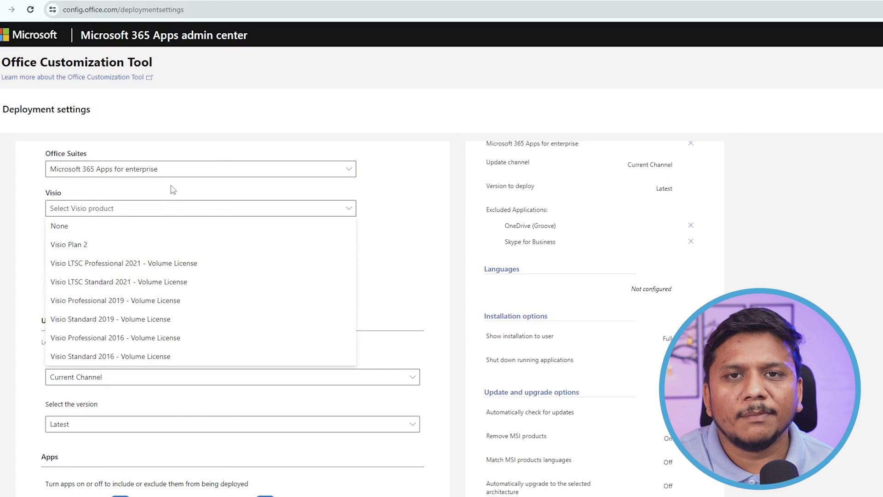
{"action": "left_click", "coordinate": [138, 262]}
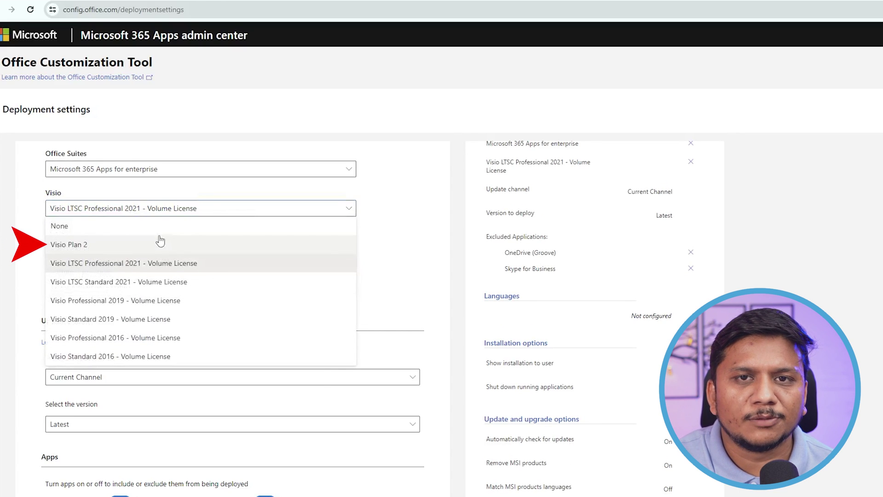
{"action": "left_click", "coordinate": [160, 243]}
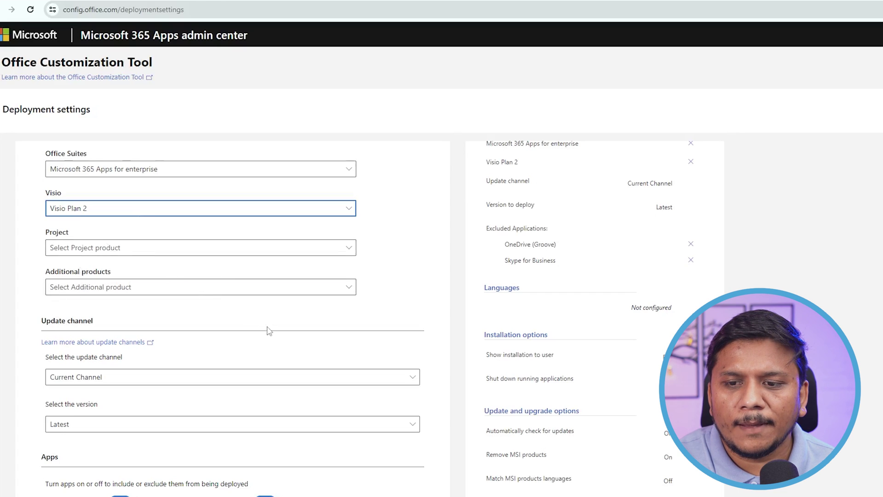
- Exclude OneDrive, Outlook, Publisher, Word, Excel and OneNote, keeping PowerPoint and Teams
{"action": "scroll", "coordinate": [269, 330], "scroll_direction": "down", "scroll_amount": 4}
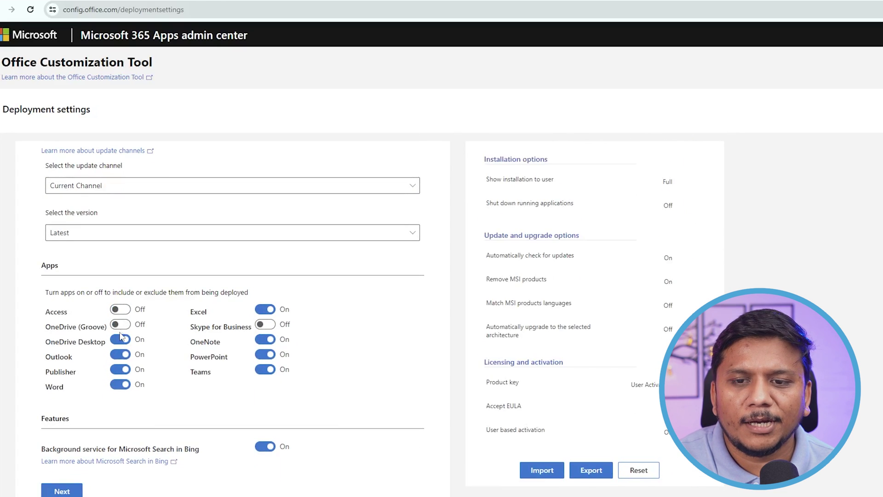
{"action": "left_click", "coordinate": [121, 341]}
{"action": "left_click", "coordinate": [121, 356]}
{"action": "left_click", "coordinate": [120, 369]}
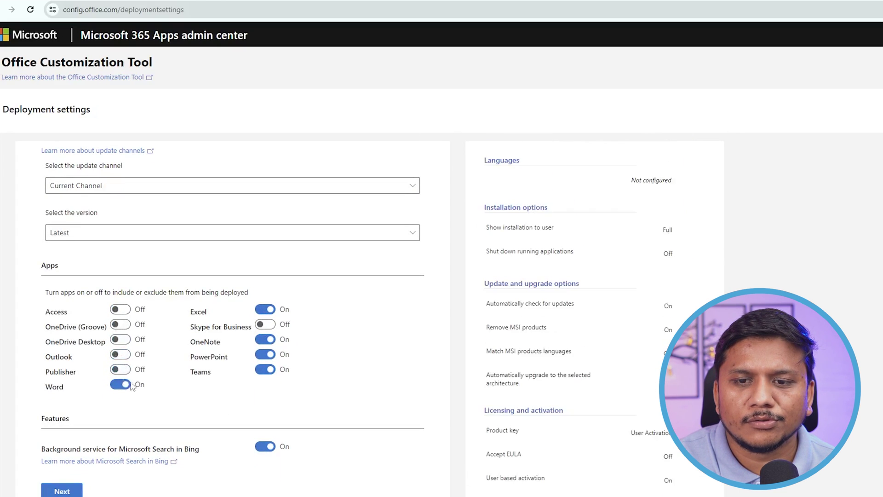
{"action": "left_click", "coordinate": [121, 384]}
{"action": "left_click", "coordinate": [265, 309]}
{"action": "left_click", "coordinate": [265, 339]}
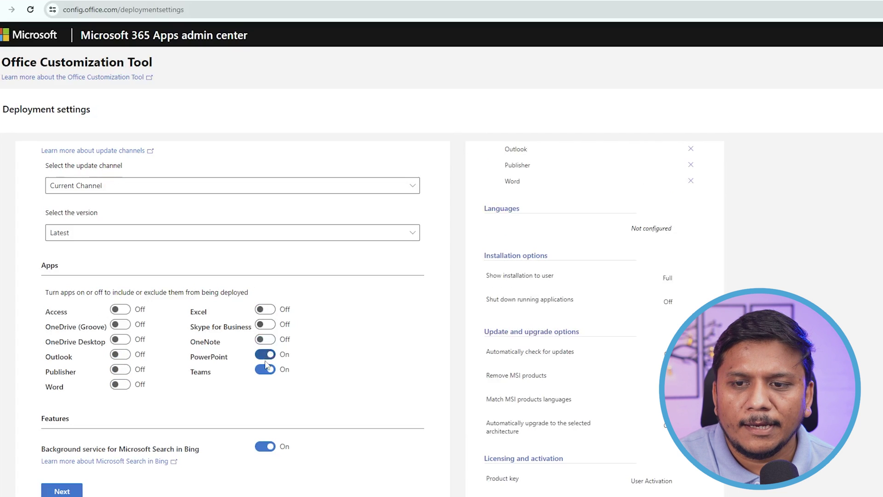
{"action": "left_click", "coordinate": [267, 355]}
- Set English (United States) as the primary language
{"action": "left_click", "coordinate": [61, 490]}
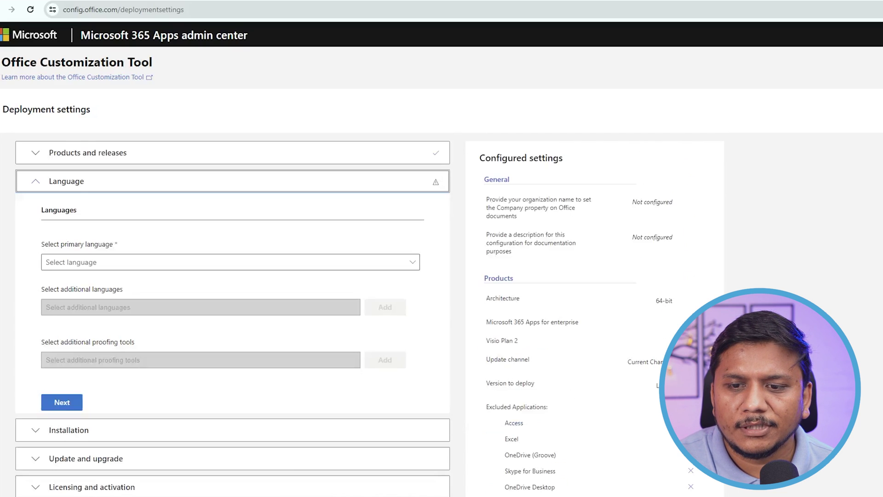
{"action": "left_click", "coordinate": [119, 263]}
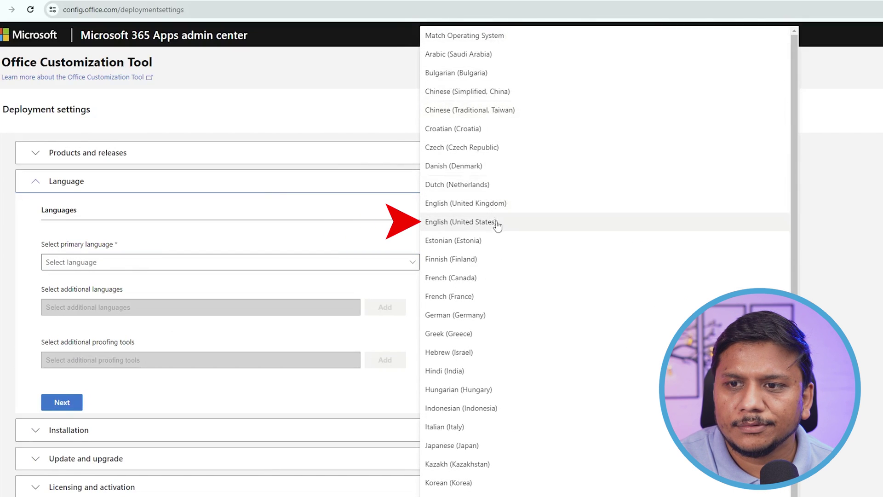
{"action": "left_click", "coordinate": [497, 223]}
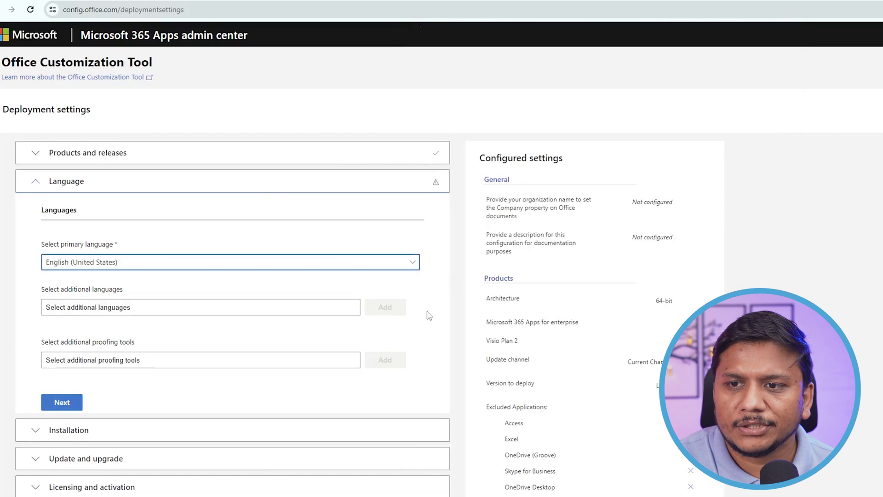
- Turn off removal of older MSI Office versions in the update and upgrade options
{"action": "left_click", "coordinate": [72, 405]}
{"action": "left_click", "coordinate": [81, 468]}
{"action": "scroll", "coordinate": [286, 467], "scroll_direction": "down", "scroll_amount": 5}
{"action": "scroll", "coordinate": [43, 401], "scroll_direction": "down", "scroll_amount": 2}
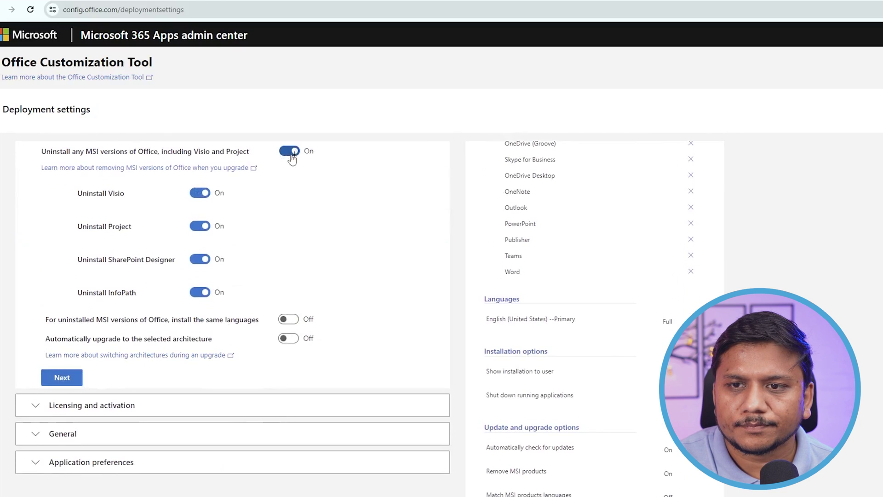
{"action": "left_click", "coordinate": [289, 151]}
{"action": "left_click", "coordinate": [61, 377]}
{"action": "left_click", "coordinate": [80, 491]}
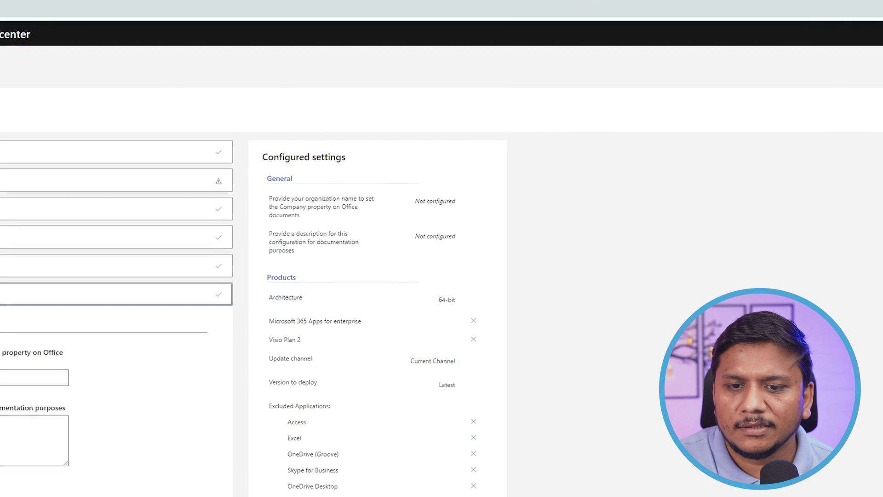
- Export the configuration as XML with Office Open XML format, accepting the license terms
{"action": "left_click", "coordinate": [810, 115]}
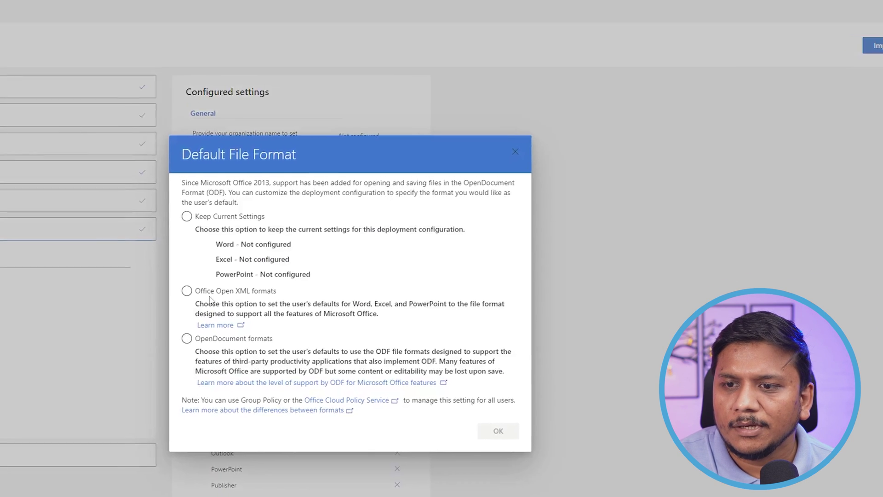
{"action": "left_click", "coordinate": [221, 290]}
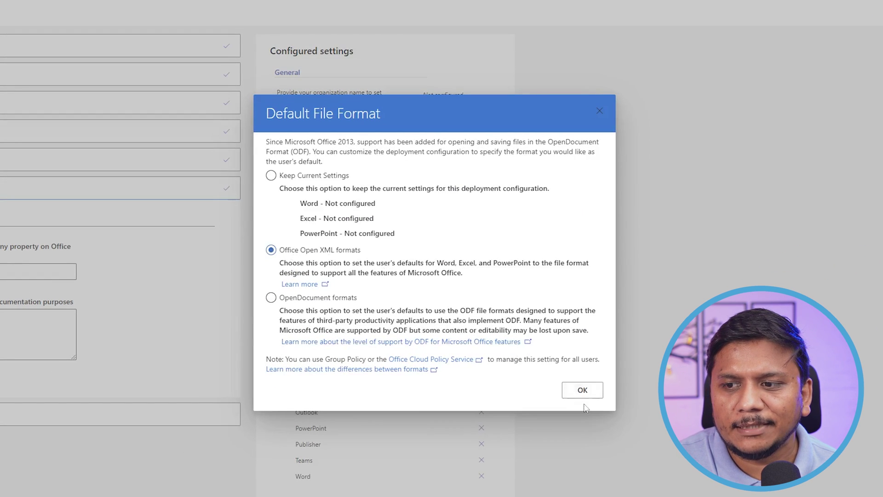
{"action": "left_click", "coordinate": [598, 393]}
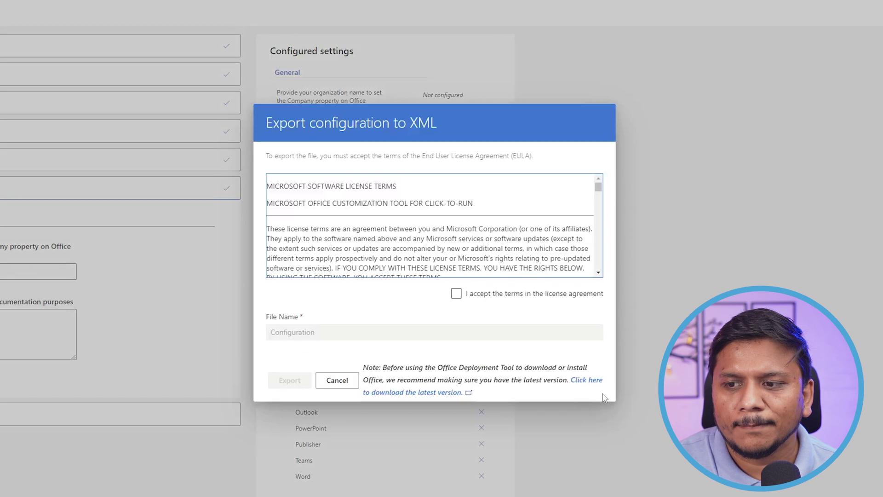
{"action": "left_click", "coordinate": [456, 293]}
{"action": "left_click", "coordinate": [293, 385]}
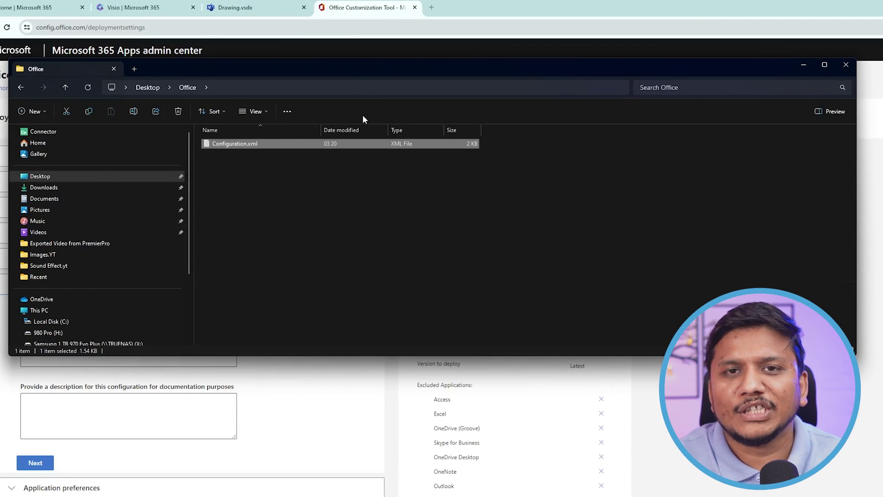
{"action": "left_click", "coordinate": [294, 175]}
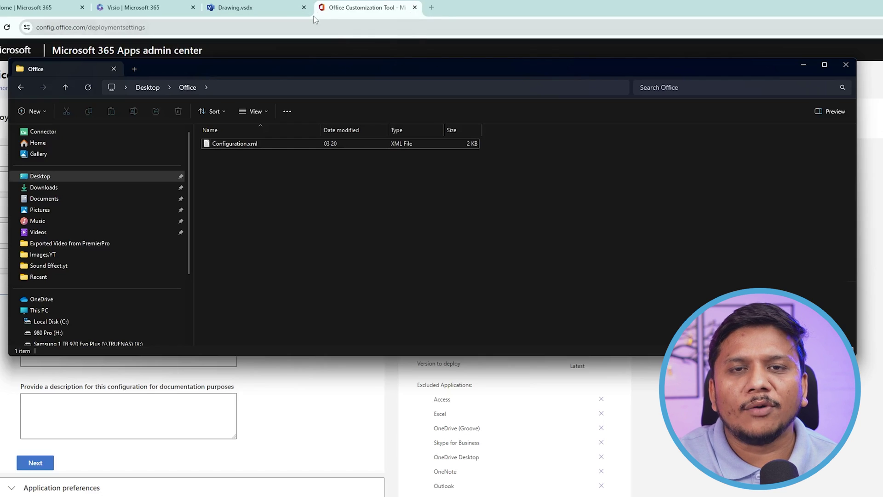
- Search for 'office deployment tool' and open the Microsoft download page
{"action": "left_click", "coordinate": [430, 6]}
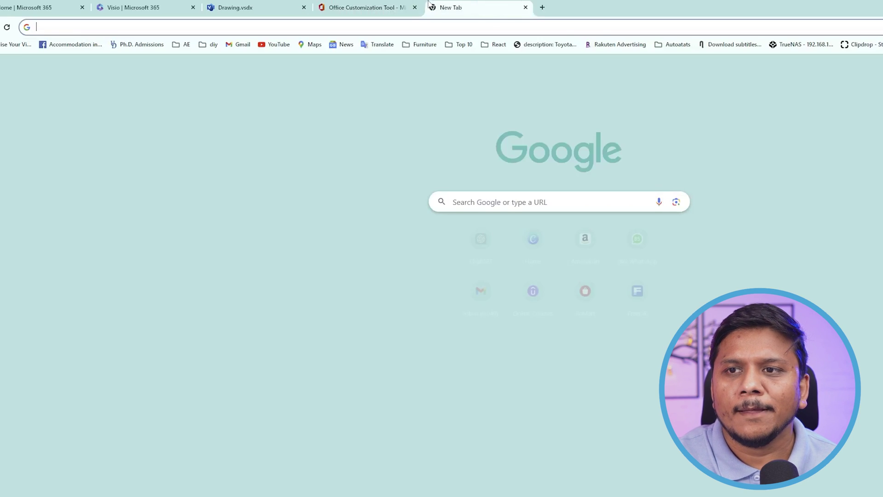
{"action": "type", "text": "offi"}
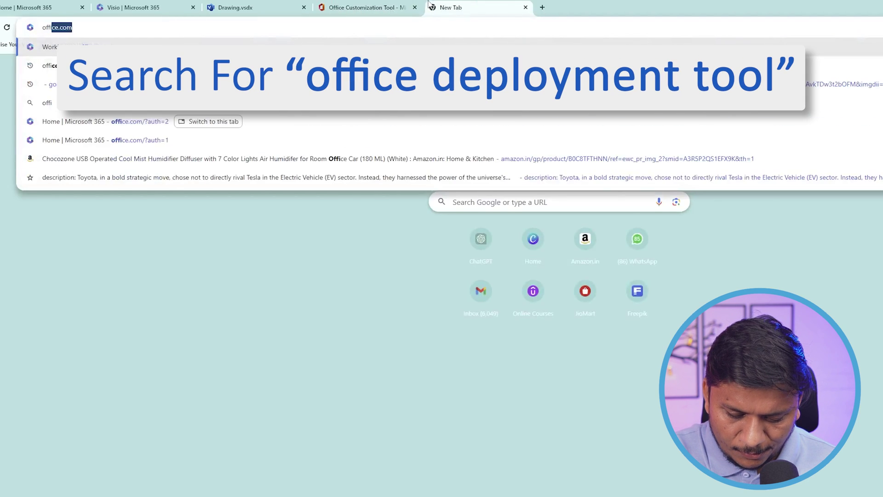
{"action": "type", "text": "ce deployement t"}
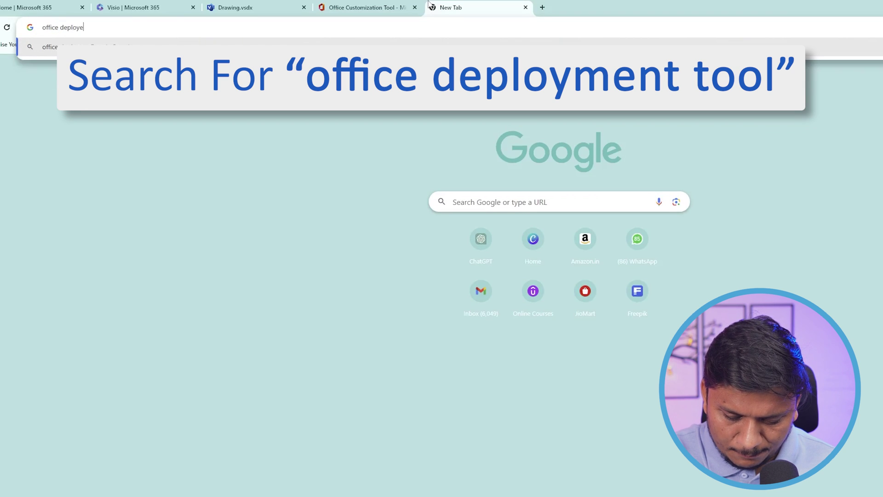
{"action": "type", "text": "ool"}
{"action": "key", "text": "Return"}
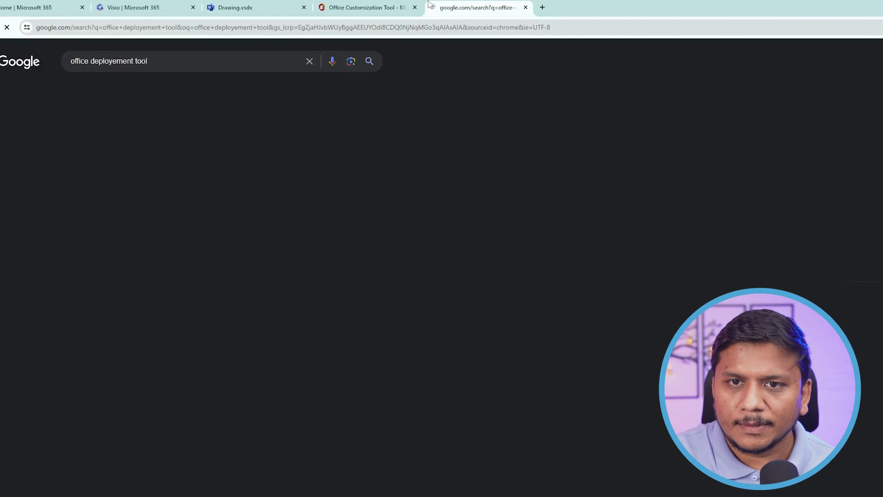
{"action": "left_click", "coordinate": [214, 189]}
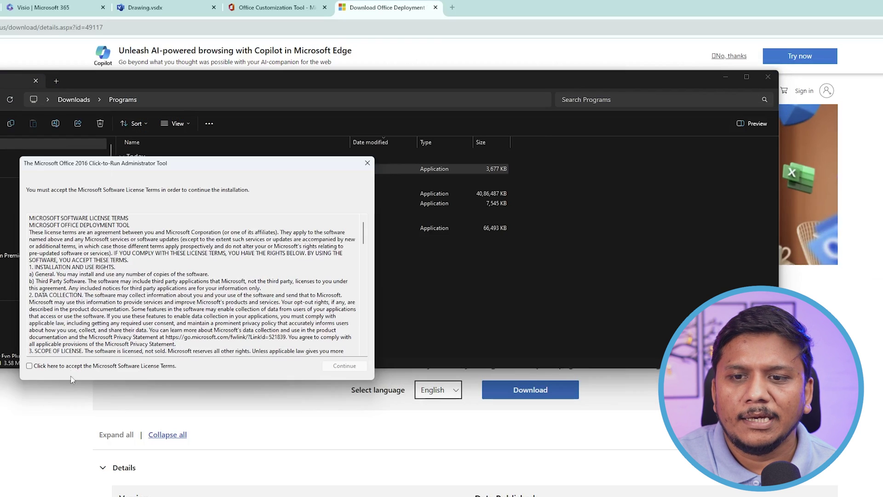
- Accept the license and extract the tool into a new folder inside Desktop\Office
{"action": "scroll", "coordinate": [266, 346], "scroll_direction": "down", "scroll_amount": 5}
{"action": "scroll", "coordinate": [266, 346], "scroll_direction": "down", "scroll_amount": 5}
{"action": "left_click", "coordinate": [344, 366]}
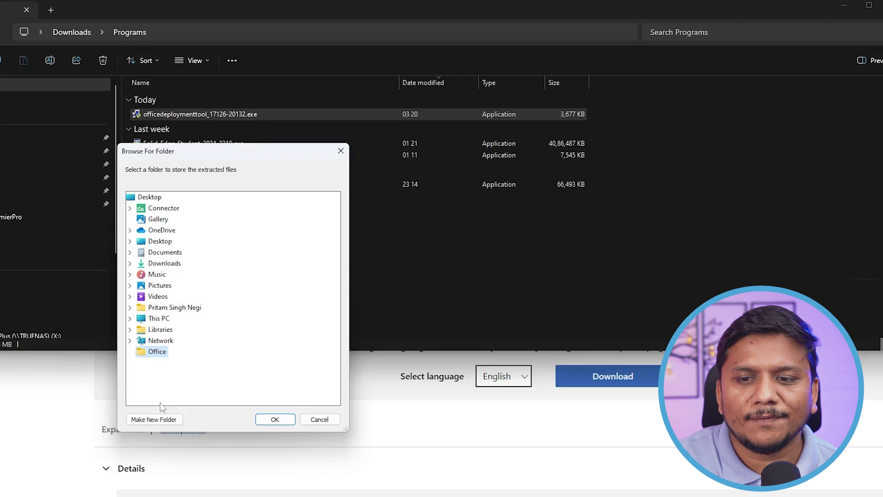
{"action": "left_click", "coordinate": [154, 419]}
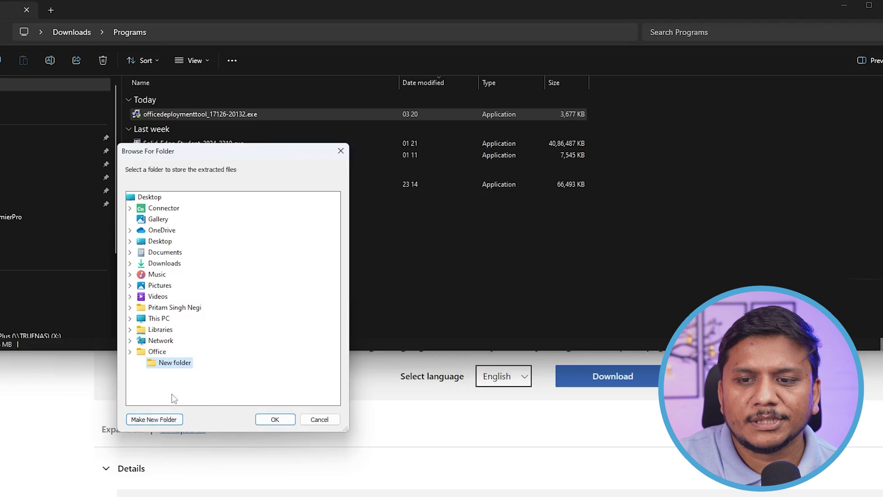
{"action": "left_click", "coordinate": [274, 419]}
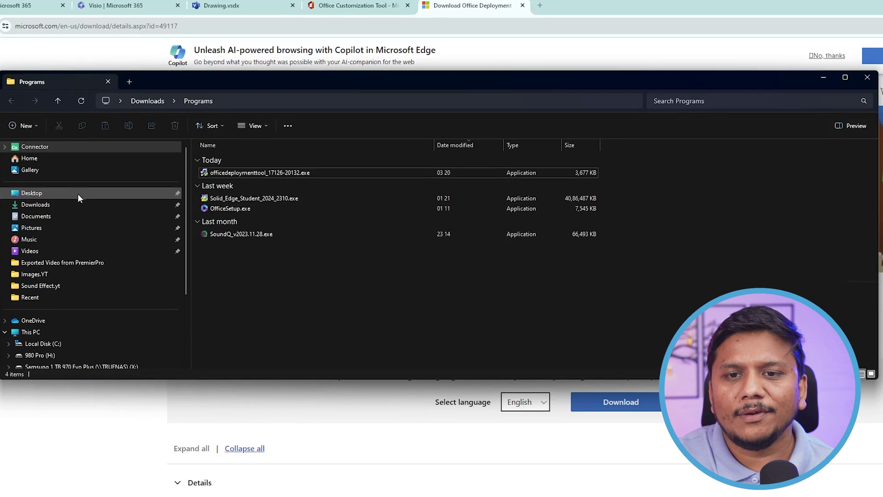
- Copy setup.exe from the extracted New folder in Desktop\Office
{"action": "left_click", "coordinate": [78, 194]}
{"action": "left_click", "coordinate": [234, 174]}
{"action": "double_click", "coordinate": [233, 174]}
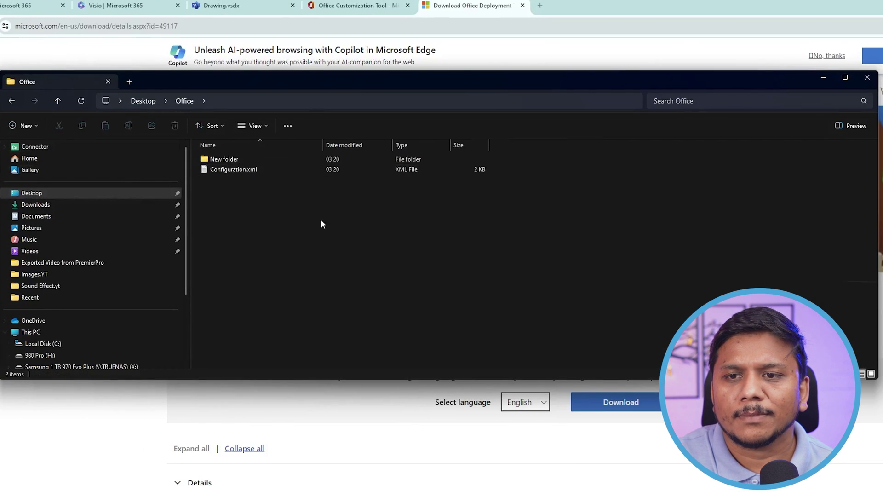
{"action": "double_click", "coordinate": [230, 159]}
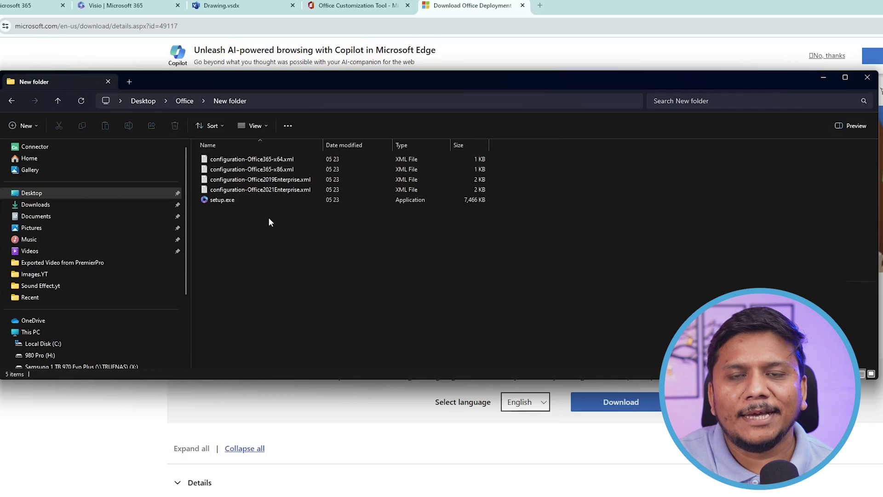
{"action": "left_click", "coordinate": [256, 201]}
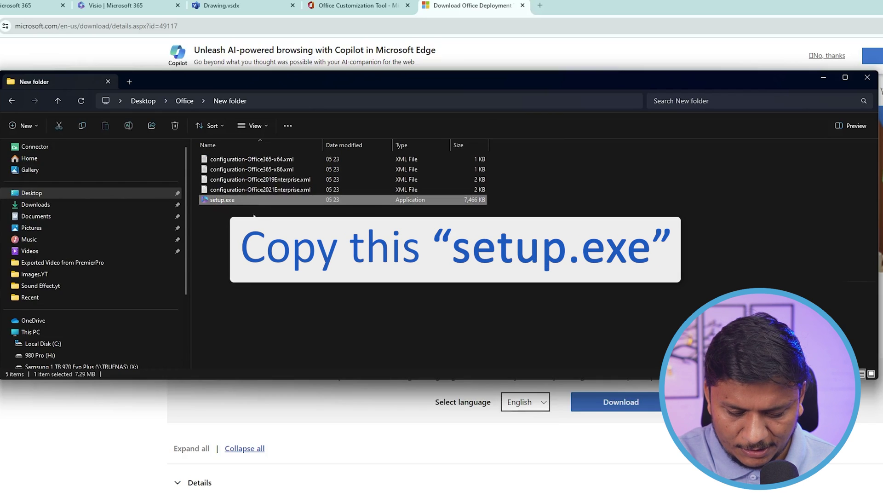
{"action": "key", "text": "ctrl+c"}
- Paste setup.exe into the Office folder beside Configuration.xml
{"action": "left_click", "coordinate": [294, 239]}
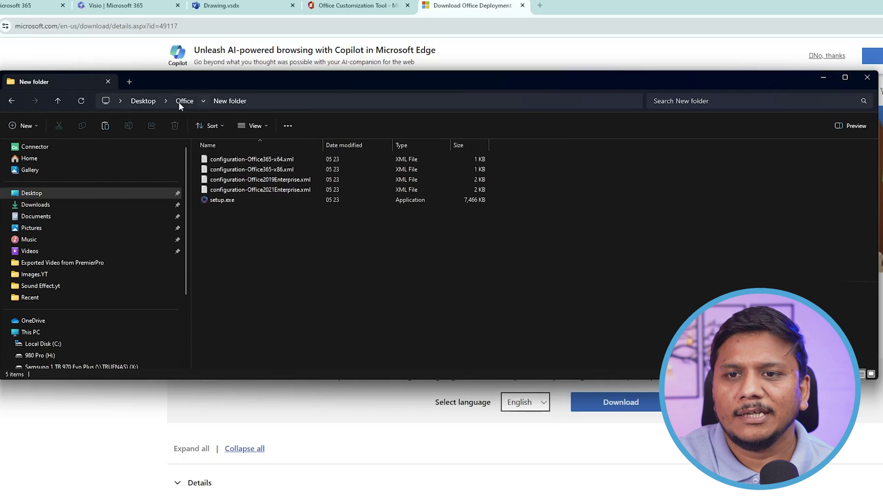
{"action": "left_click", "coordinate": [184, 101]}
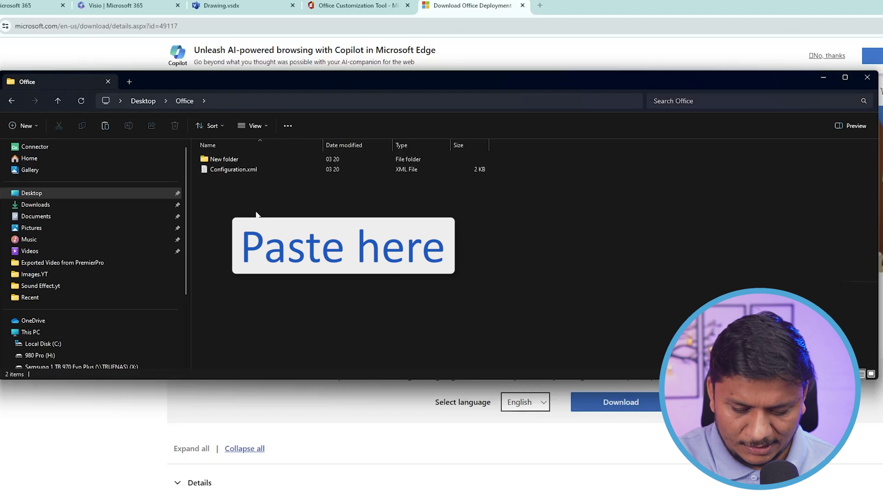
{"action": "key", "text": "ctrl+v"}
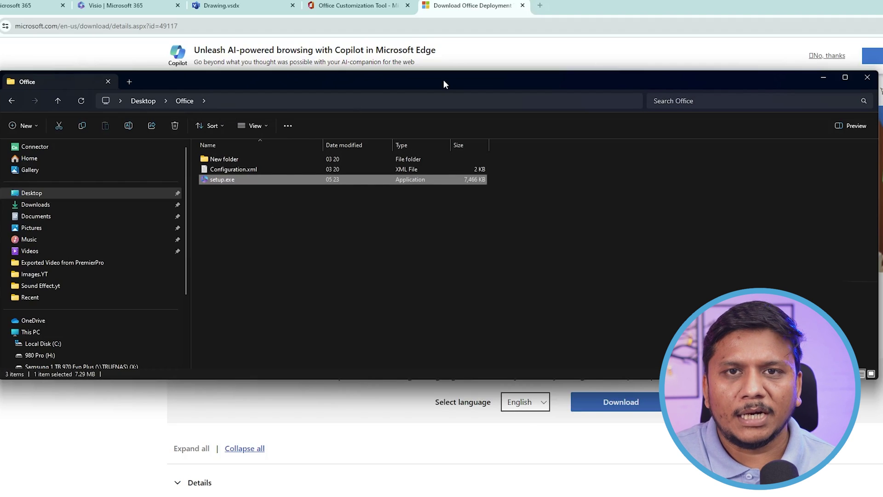
{"action": "left_click", "coordinate": [490, 269]}
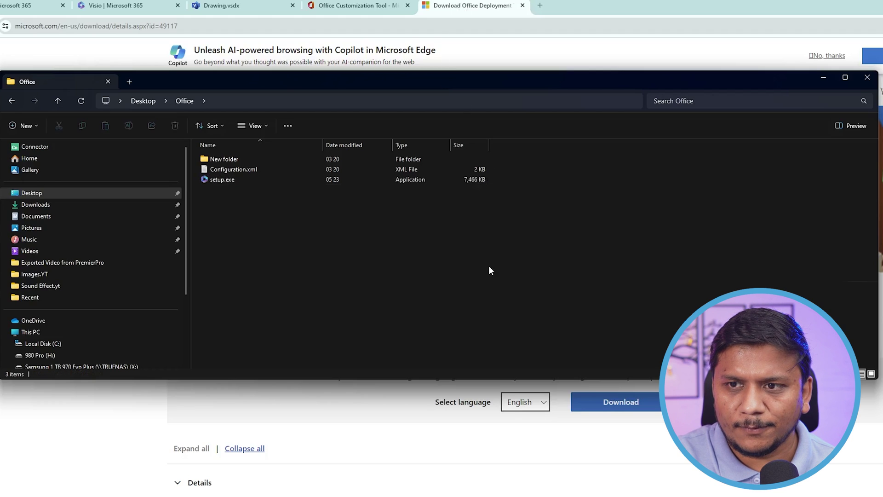
- Copy the Office folder's path from the address bar
{"action": "left_click", "coordinate": [283, 101]}
{"action": "right_click", "coordinate": [175, 100]}
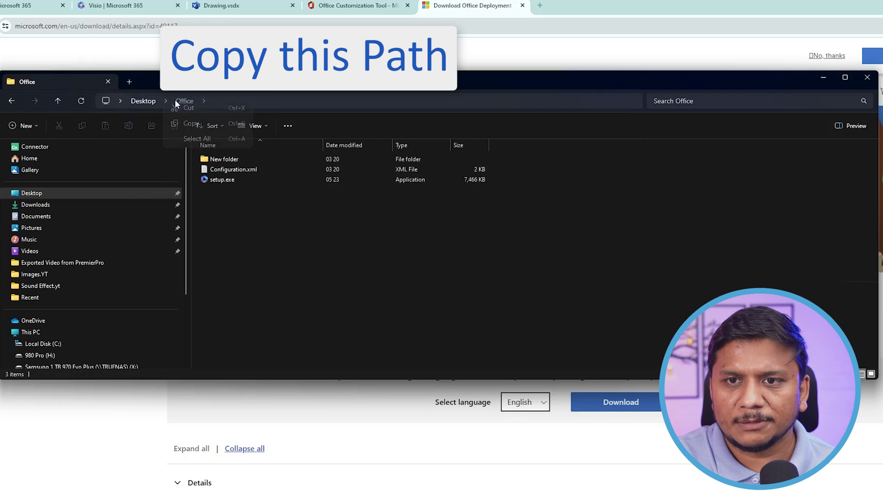
{"action": "left_click", "coordinate": [193, 121]}
- Open Command Prompt with administrator rights from Start search
{"action": "key", "text": "super"}
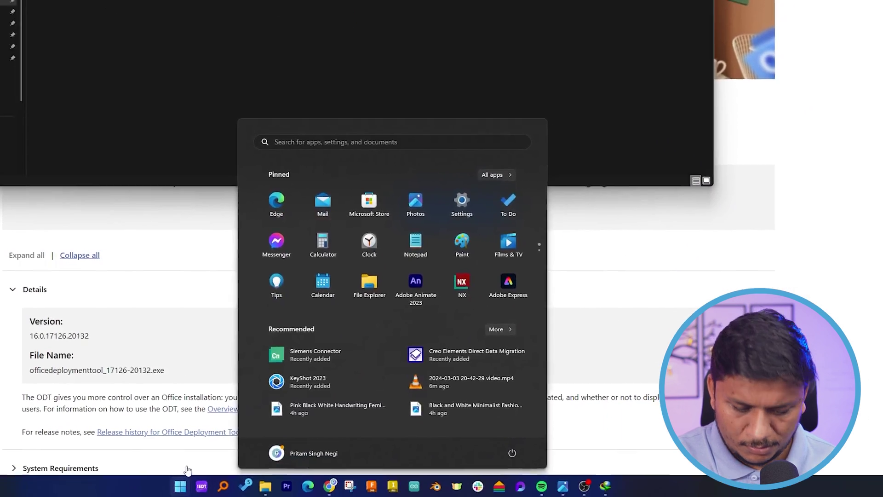
{"action": "type", "text": "command prompt"}
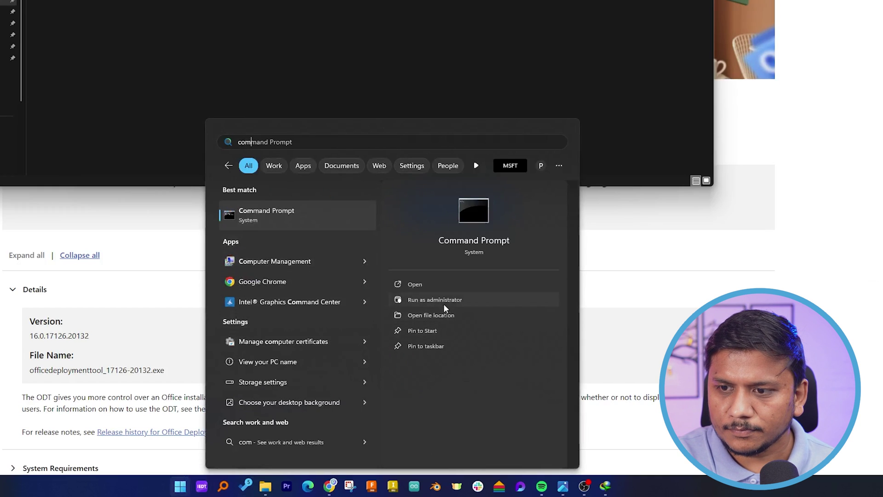
{"action": "left_click", "coordinate": [442, 300]}
- Change directory to the pasted Desktop\Office path and move the console aside
{"action": "type", "text": "cd"}
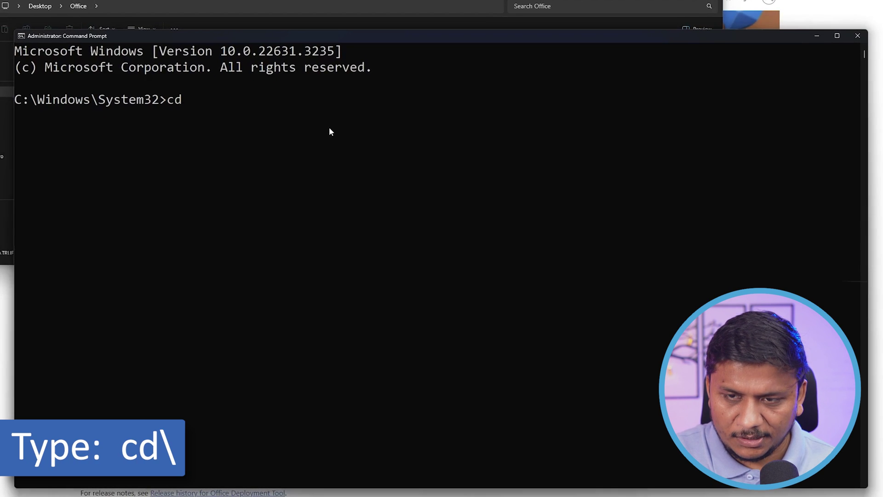
{"action": "type", "text": "\\"}
{"action": "key", "text": "Return"}
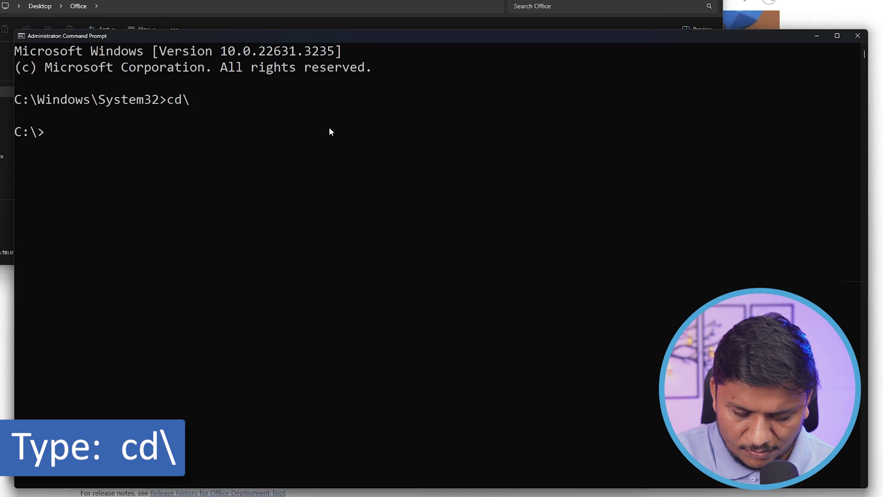
{"action": "type", "text": "cd"}
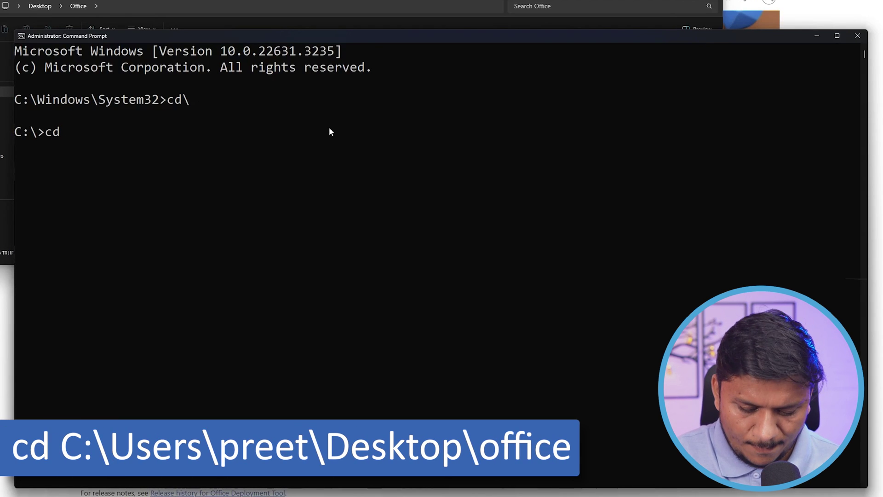
{"action": "key", "text": "ctrl+v"}
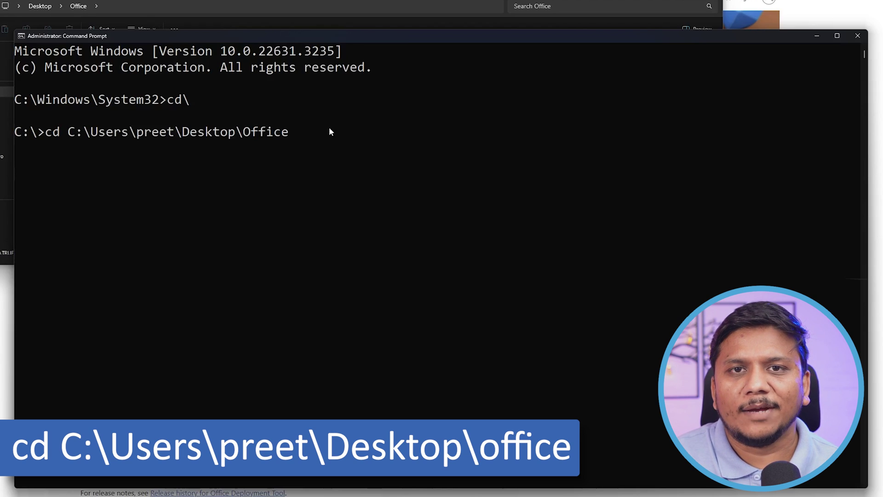
{"action": "key", "text": "Return"}
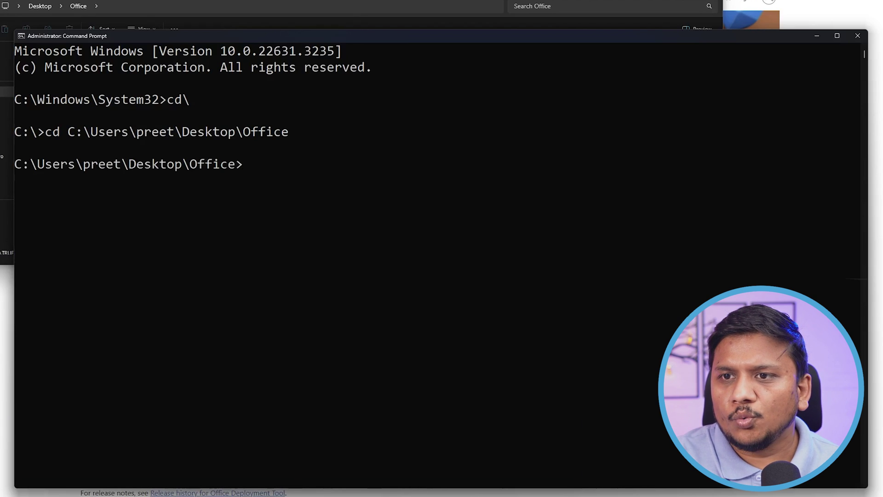
{"action": "left_click_drag", "start_coordinate": [354, 34], "coordinate": [575, 77]}
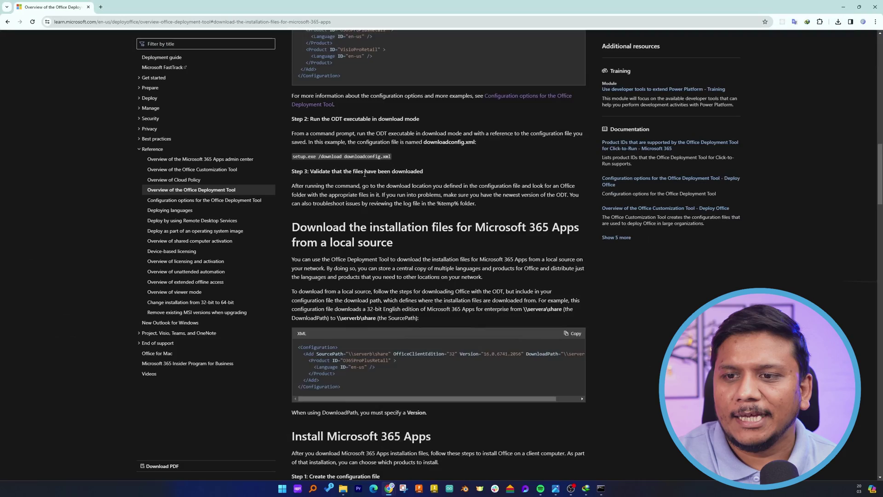
- Select the download-mode command example in the deployment tool documentation
{"action": "scroll", "coordinate": [385, 235], "scroll_direction": "up", "scroll_amount": 2}
{"action": "scroll", "coordinate": [385, 235], "scroll_direction": "down", "scroll_amount": 4}
{"action": "scroll", "coordinate": [385, 236], "scroll_direction": "up", "scroll_amount": 3}
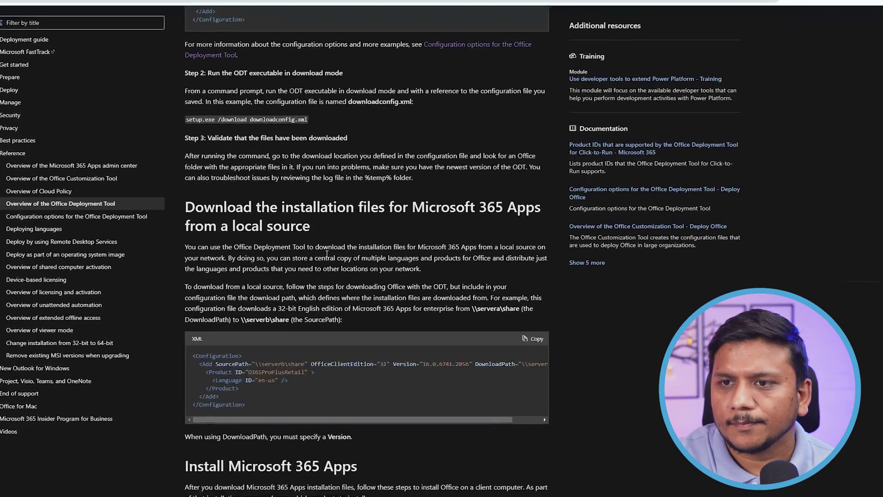
{"action": "scroll", "coordinate": [385, 235], "scroll_direction": "up", "scroll_amount": 3}
{"action": "scroll", "coordinate": [309, 248], "scroll_direction": "up", "scroll_amount": 1}
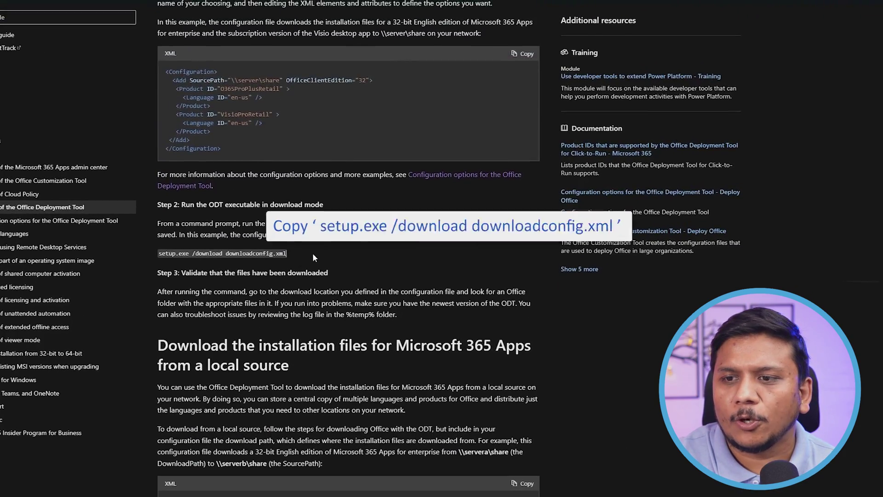
{"action": "left_click_drag", "start_coordinate": [313, 254], "coordinate": [160, 254]}
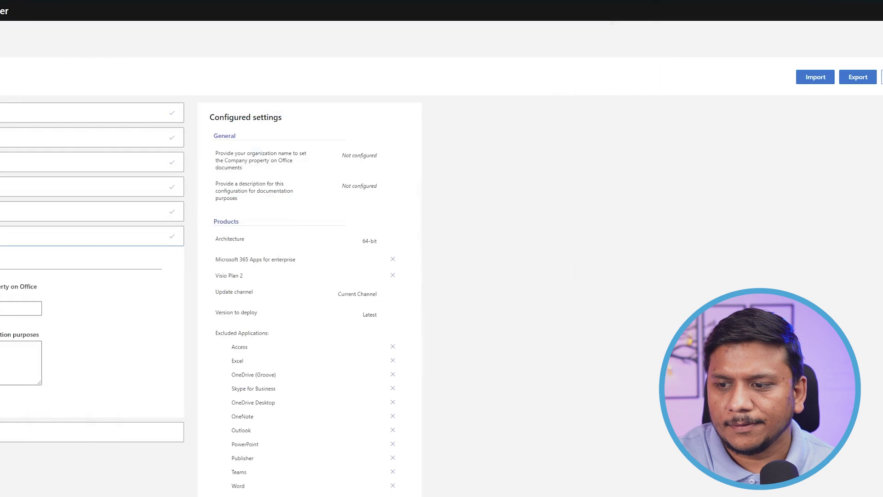
- Enter 'setup.exe /download downloadconfig.xml' in the console and check the config file's real name
{"action": "key", "text": "alt+Tab"}
{"action": "left_click", "coordinate": [423, 264]}
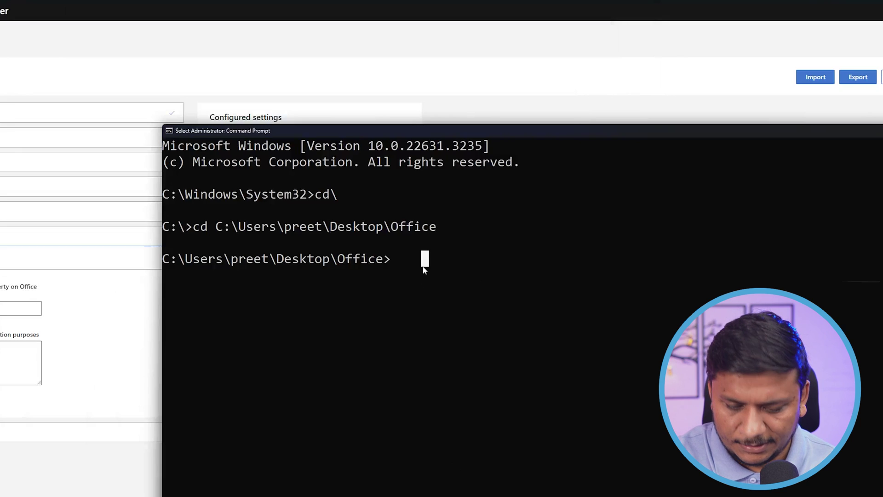
{"action": "type", "text": "setup.exe /download downloadconfig.xml"}
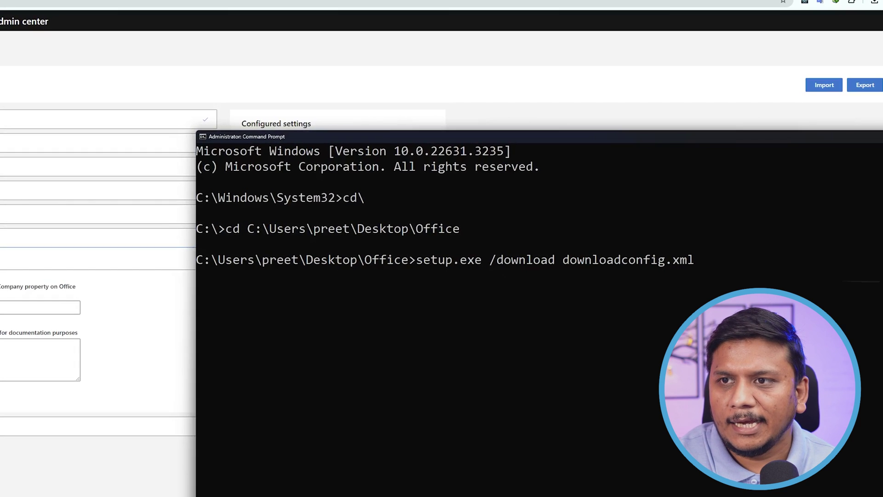
{"action": "key", "text": "super+Down"}
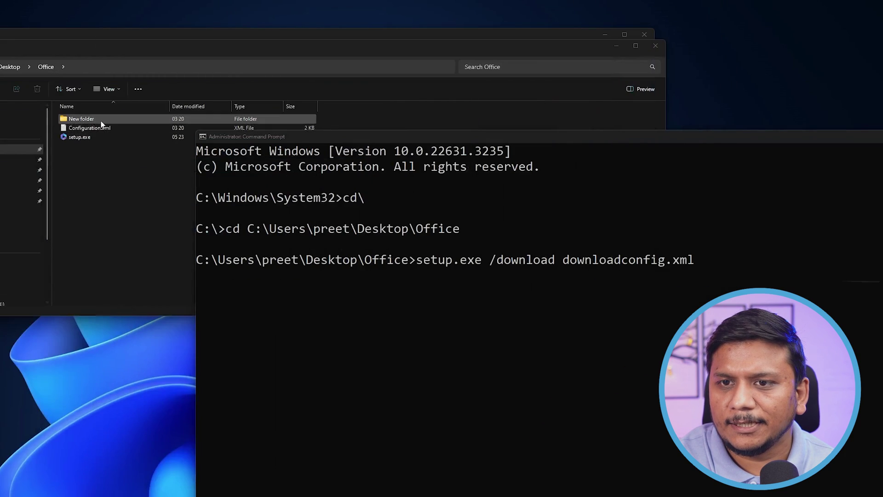
{"action": "left_click", "coordinate": [103, 130]}
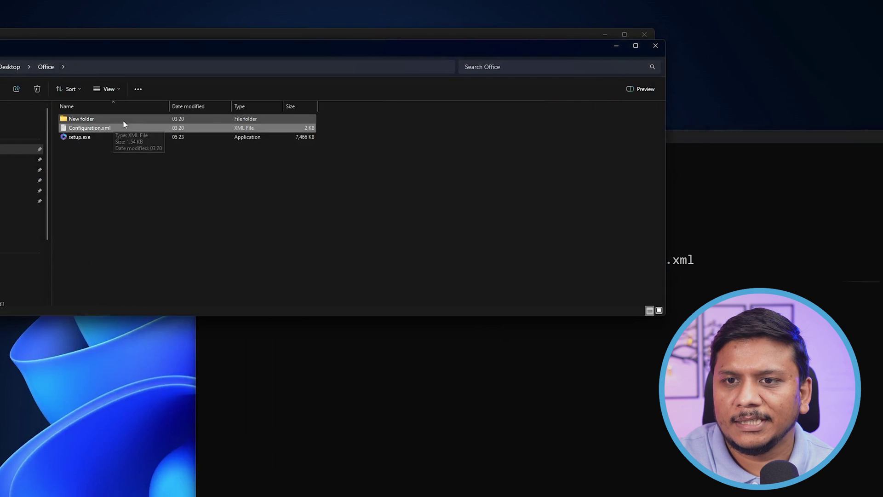
{"action": "left_click", "coordinate": [657, 266]}
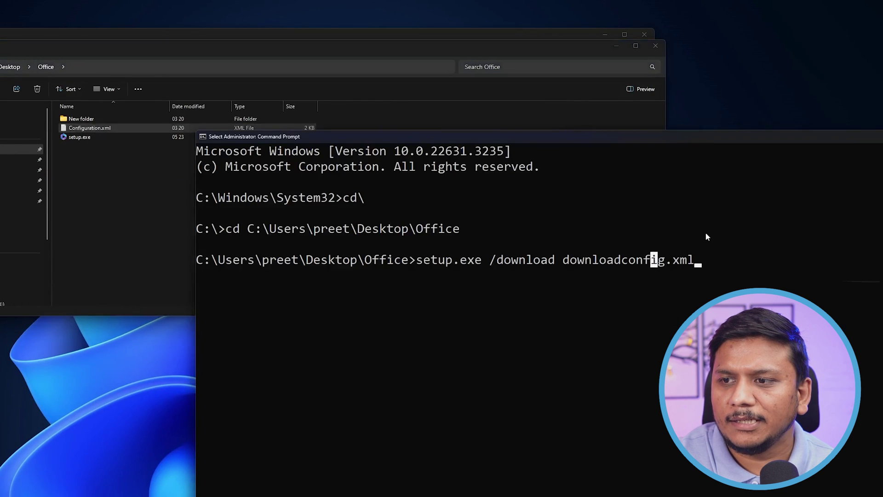
- Correct the file name to configuration.xml, run the download, and watch the Office folder
{"action": "key", "text": "Escape"}
{"action": "key", "text": "BackSpace"}
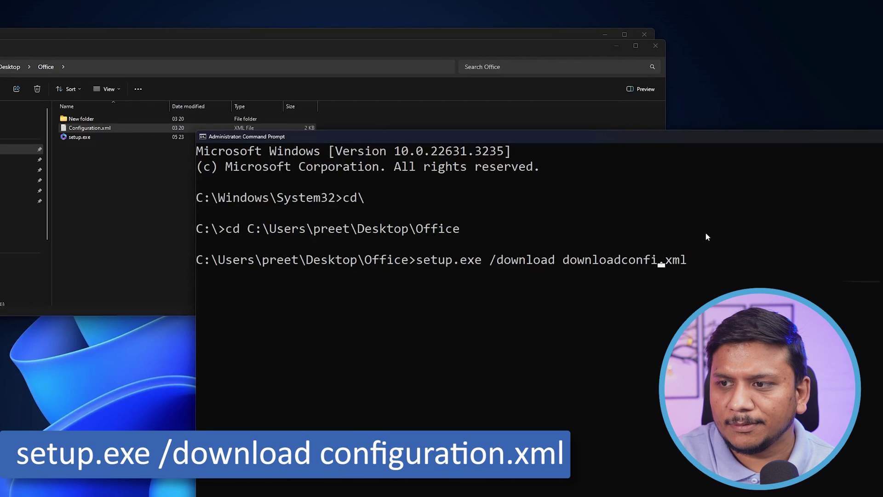
{"action": "key", "text": "BackSpace"}
{"action": "key", "text": "BackSpace"}
{"action": "key", "text": "BackSpace"}
{"action": "key", "text": "BackSpace"}
{"action": "key", "text": "BackSpace"}
{"action": "key", "text": "BackSpace"}
{"action": "key", "text": "BackSpace"}
{"action": "key", "text": "BackSpace"}
{"action": "key", "text": "BackSpace"}
{"action": "key", "text": "BackSpace"}
{"action": "key", "text": "BackSpace"}
{"action": "key", "text": "BackSpace"}
{"action": "key", "text": "BackSpace"}
{"action": "type", "text": "confin"}
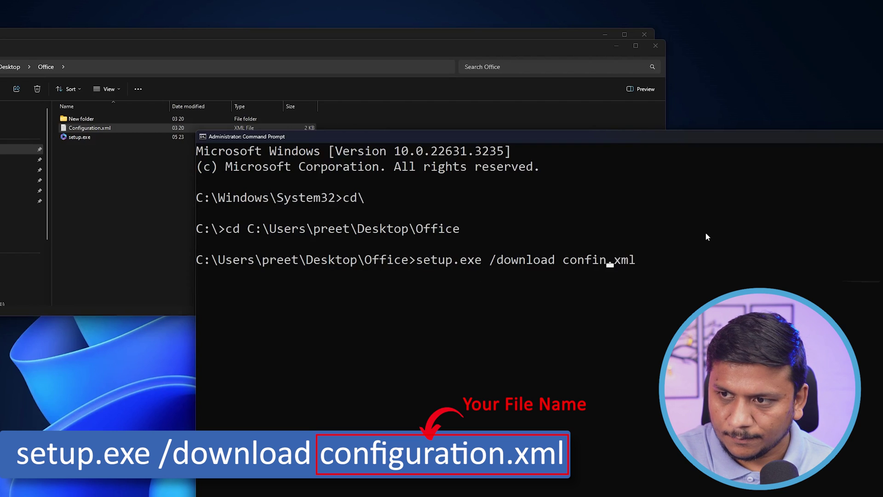
{"action": "key", "text": "BackSpace"}
{"action": "type", "text": "guration"}
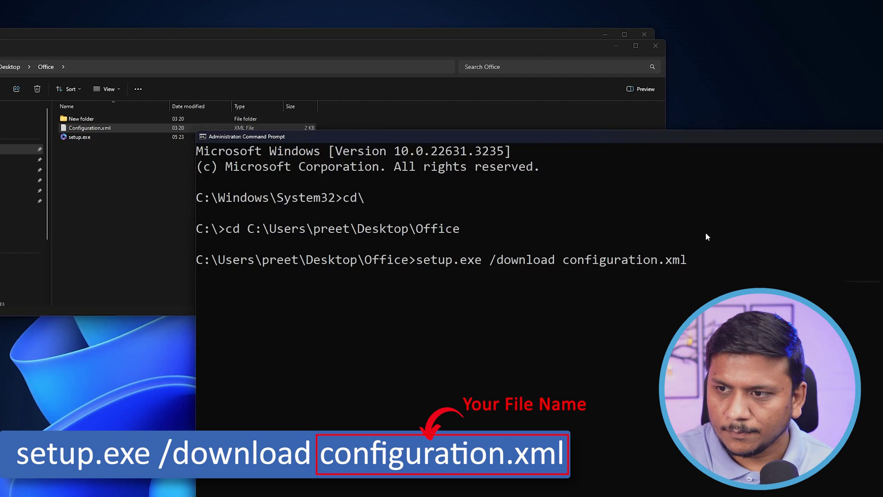
{"action": "key", "text": "Return"}
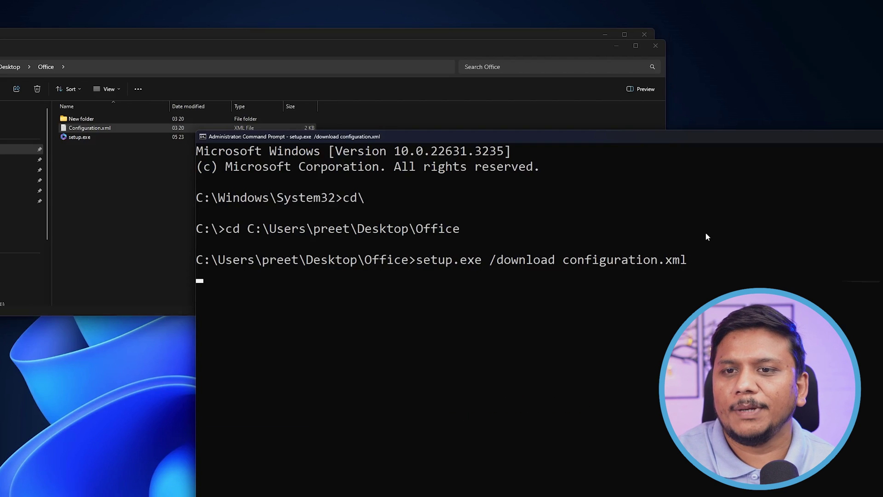
{"action": "left_click", "coordinate": [141, 161]}
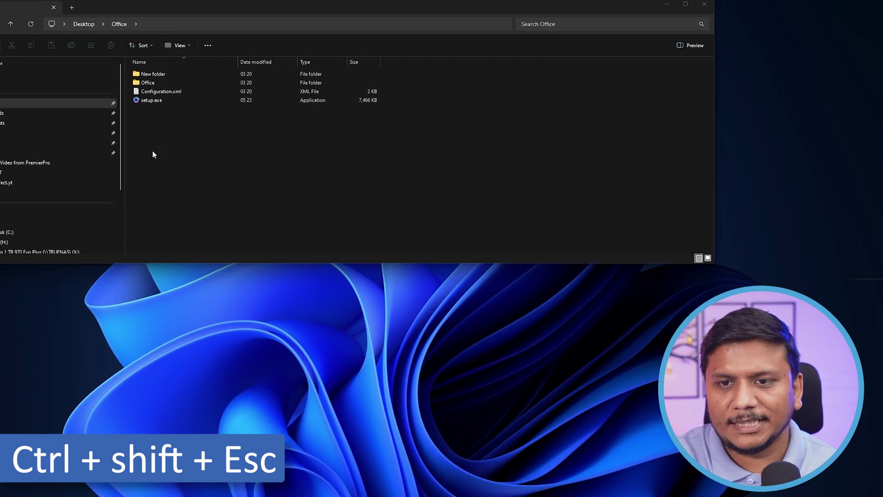
- Monitor Ethernet throughput and running processes in Task Manager until the download finishes, then close it
{"action": "key", "text": "ctrl+shift+Escape"}
{"action": "left_click", "coordinate": [93, 143]}
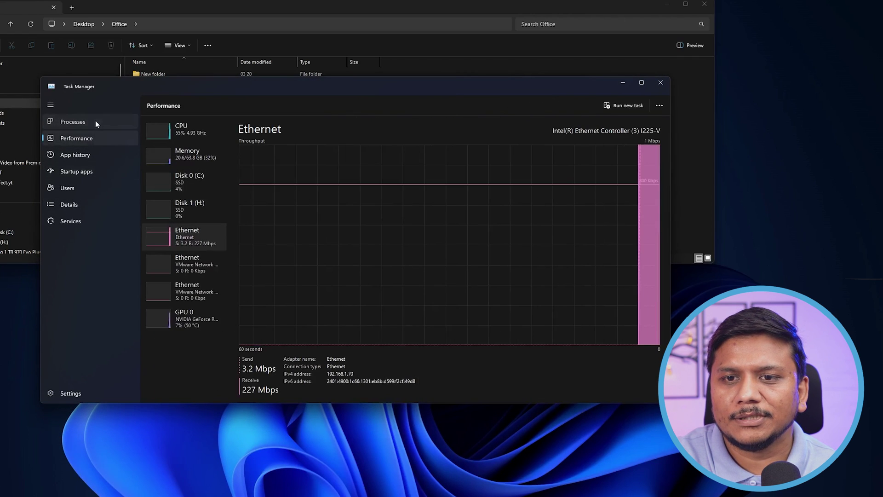
{"action": "left_click", "coordinate": [95, 122]}
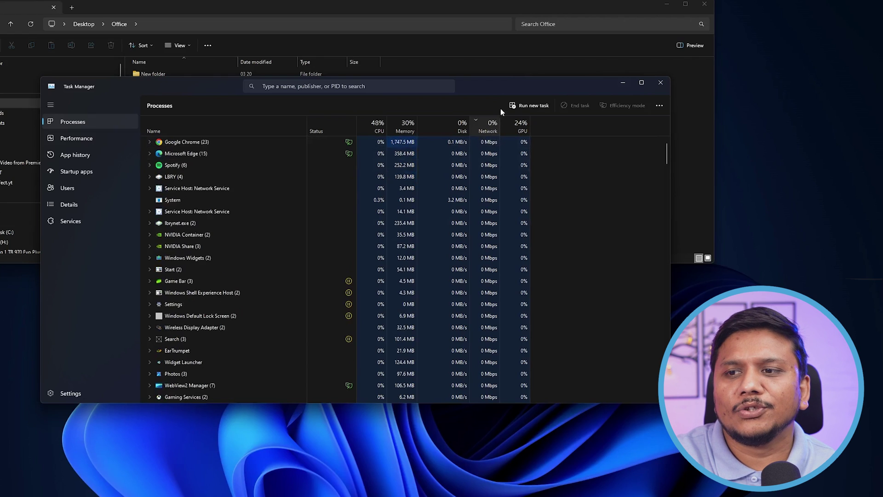
{"action": "left_click_drag", "start_coordinate": [491, 89], "coordinate": [475, 86]}
{"action": "left_click", "coordinate": [541, 82]}
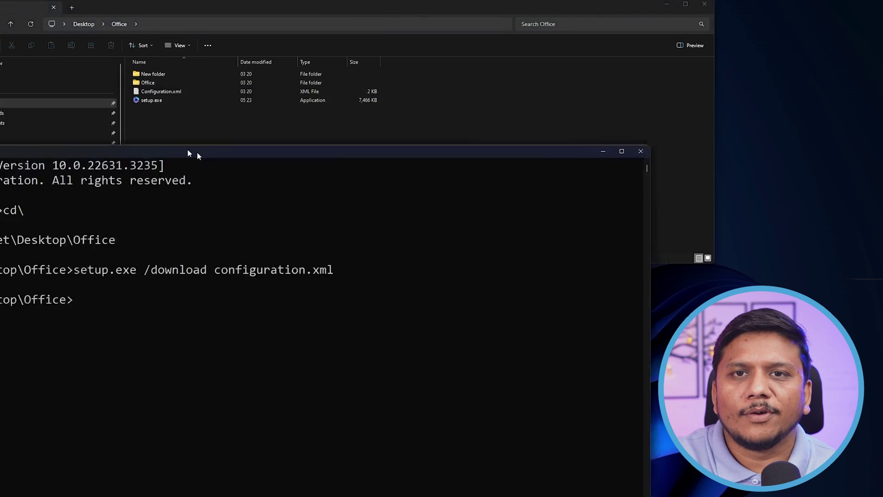
- Copy the setup.exe /configure command from the docs and paste it into Command Prompt
{"action": "left_click_drag", "start_coordinate": [190, 152], "coordinate": [393, 112]}
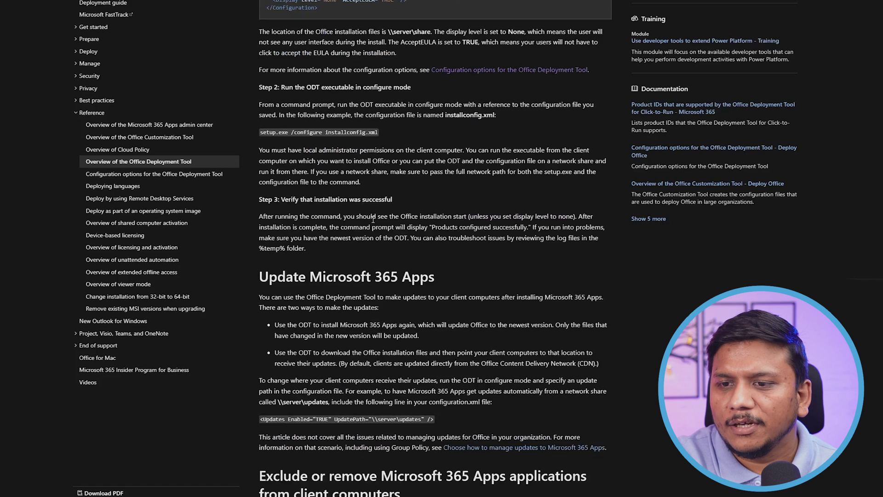
{"action": "scroll", "coordinate": [373, 266], "scroll_direction": "up", "scroll_amount": 3}
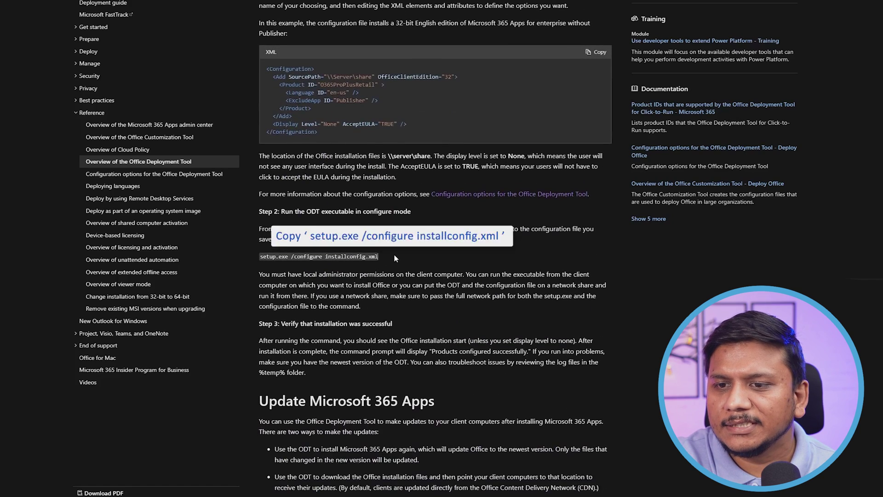
{"action": "left_click_drag", "start_coordinate": [379, 256], "coordinate": [266, 257]}
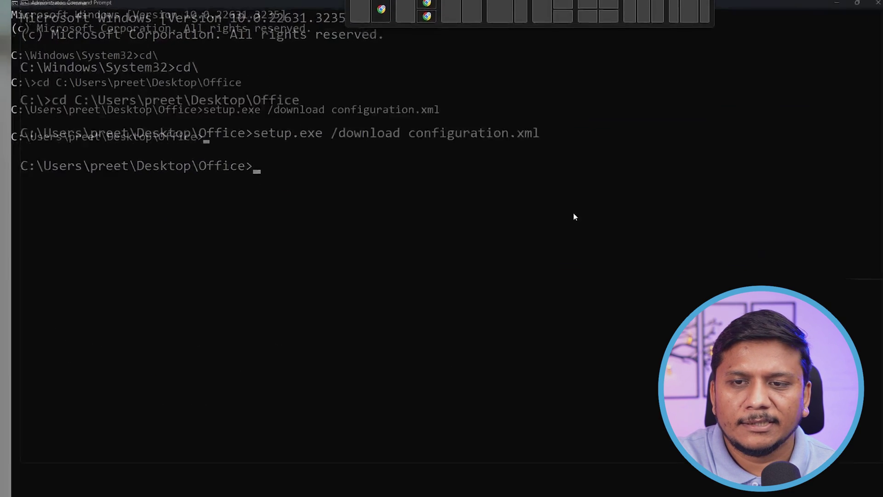
{"action": "type", "text": "setup.exe /configure installconfig.xml"}
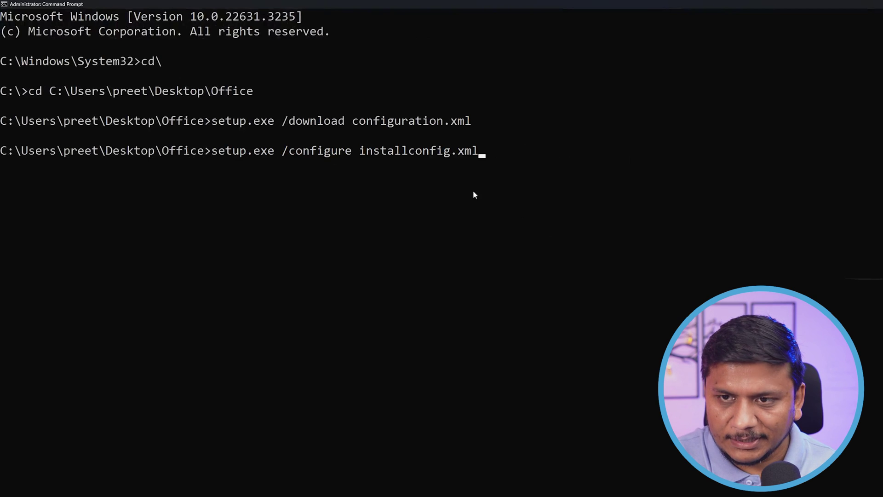
{"action": "left_click", "coordinate": [473, 191]}
{"action": "left_click", "coordinate": [473, 191]}
- Recall the earlier download command, change its mode to configure, and run it
{"action": "key", "text": "Up"}
{"action": "key", "text": "Up"}
{"action": "key", "text": "Up"}
{"action": "key", "text": "Down"}
{"action": "key", "text": "Down"}
{"action": "key", "text": "Left"}
{"action": "key", "text": "Left"}
{"action": "key", "text": "Left"}
{"action": "key", "text": "Left"}
{"action": "key", "text": "Left"}
{"action": "key", "text": "Left"}
{"action": "key", "text": "Left"}
{"action": "key", "text": "BackSpace"}
{"action": "key", "text": "BackSpace"}
{"action": "key", "text": "BackSpace"}
{"action": "key", "text": "BackSpace"}
{"action": "key", "text": "BackSpace"}
{"action": "key", "text": "BackSpace"}
{"action": "key", "text": "BackSpace"}
{"action": "key", "text": "BackSpace"}
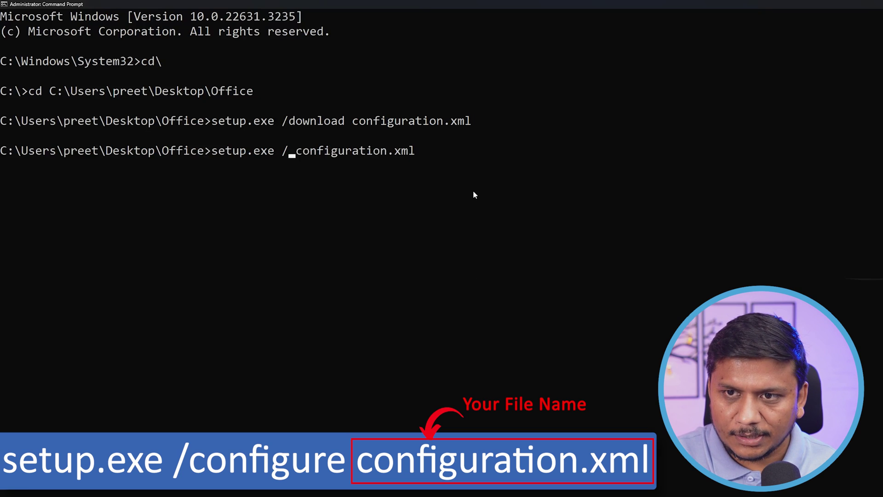
{"action": "type", "text": "configure"}
{"action": "key", "text": "Return"}
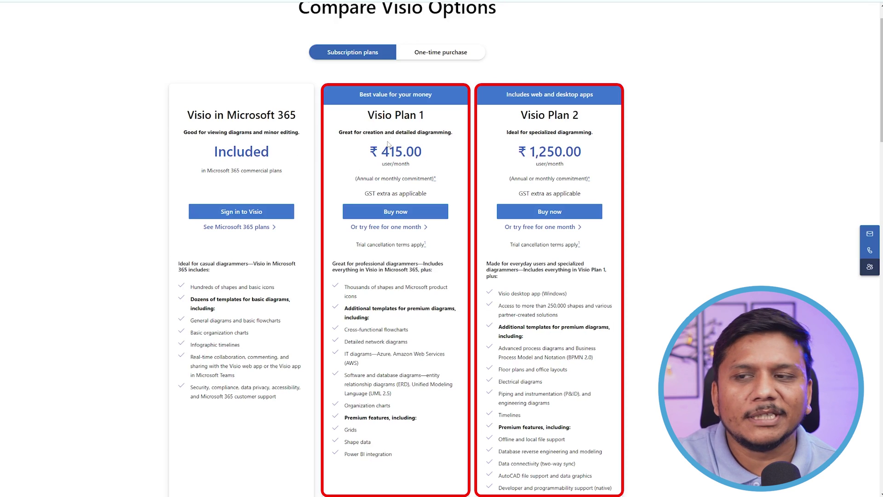
- Switch the Compare Visio page to One-time purchase to review the Standard 2021 and Professional 2021 prices
{"action": "left_click", "coordinate": [433, 53]}
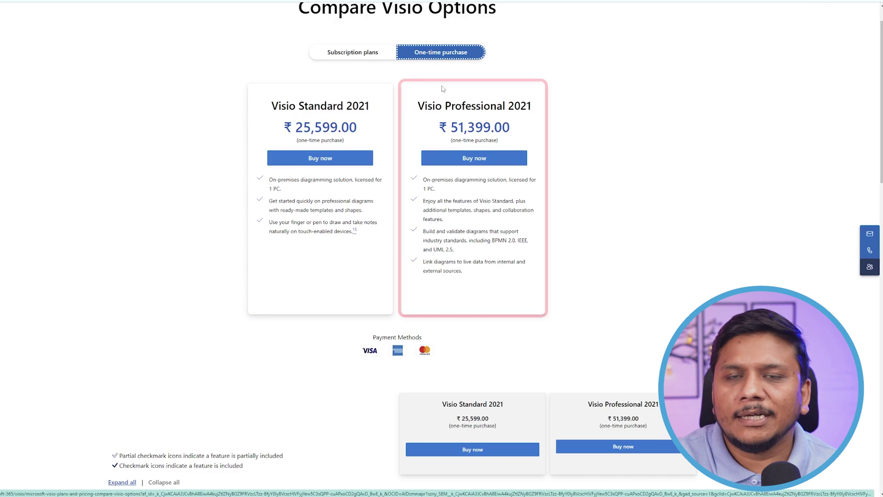
{"action": "scroll", "coordinate": [442, 249], "scroll_direction": "up", "scroll_amount": 1}
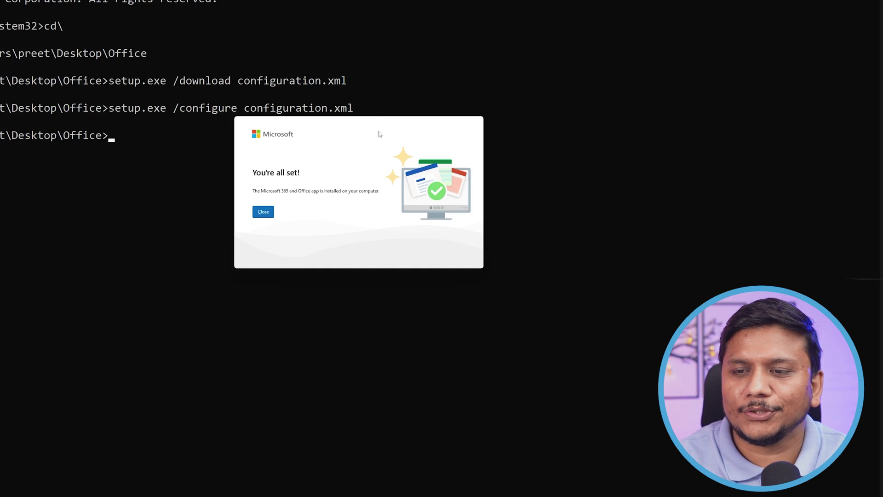
- Close the 'You're all set!' message and launch Visio from a Start search for 'visio'
{"action": "left_click", "coordinate": [263, 211]}
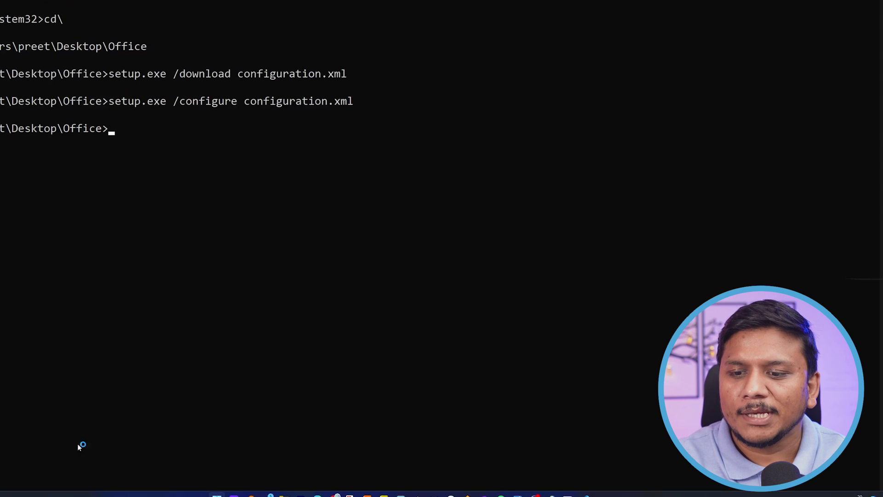
{"action": "left_click", "coordinate": [218, 489]}
{"action": "type", "text": "visio"}
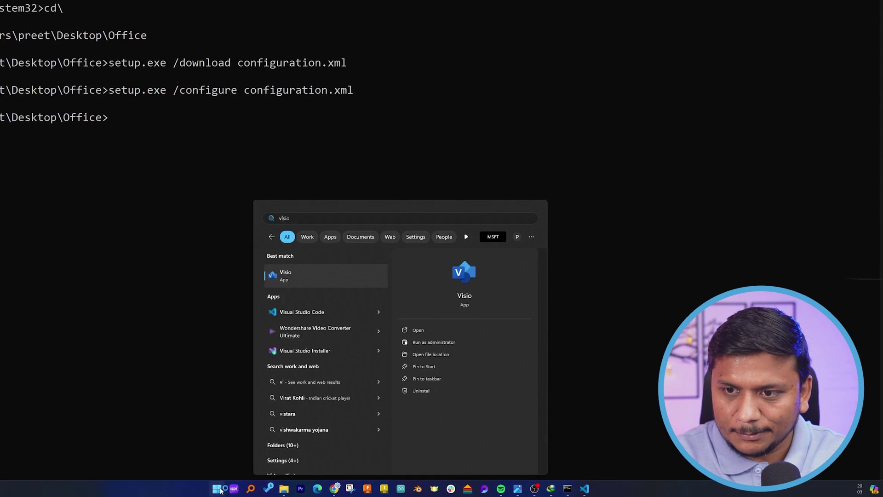
{"action": "left_click", "coordinate": [309, 279]}
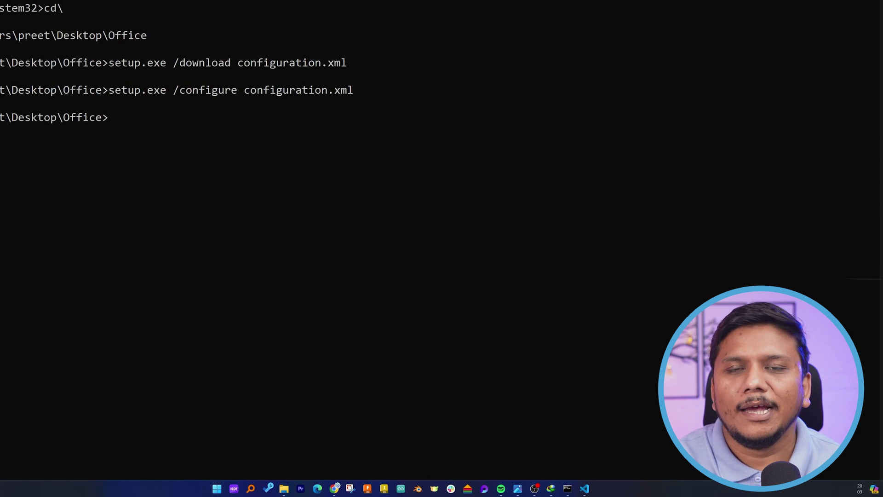